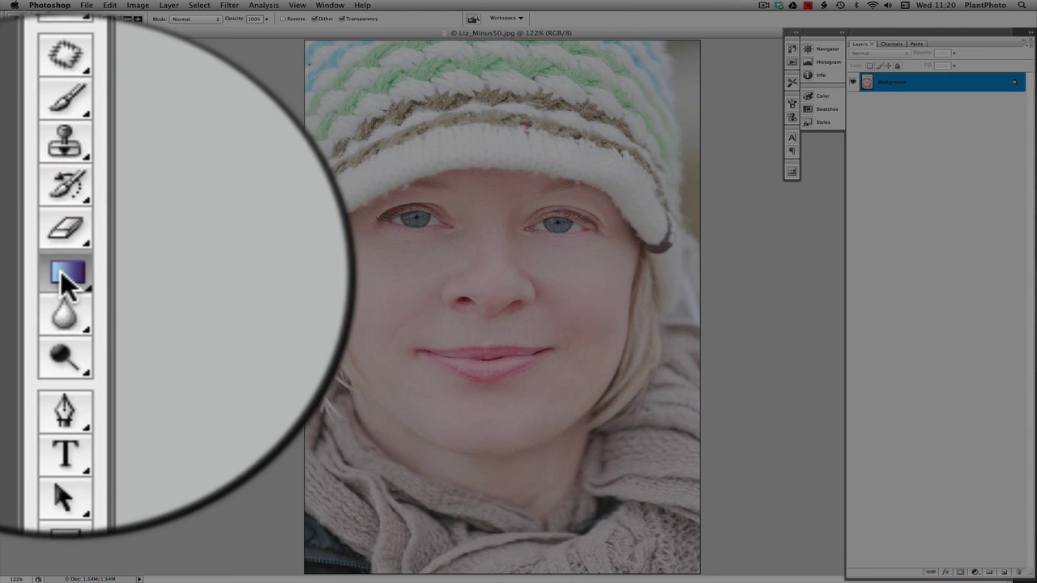
Open the Gradient tool's current gradient for editing and choose the Black, White preset as the starting point
{"action": "left_click", "coordinate": [65, 280]}
{"action": "left_click", "coordinate": [243, 264]}
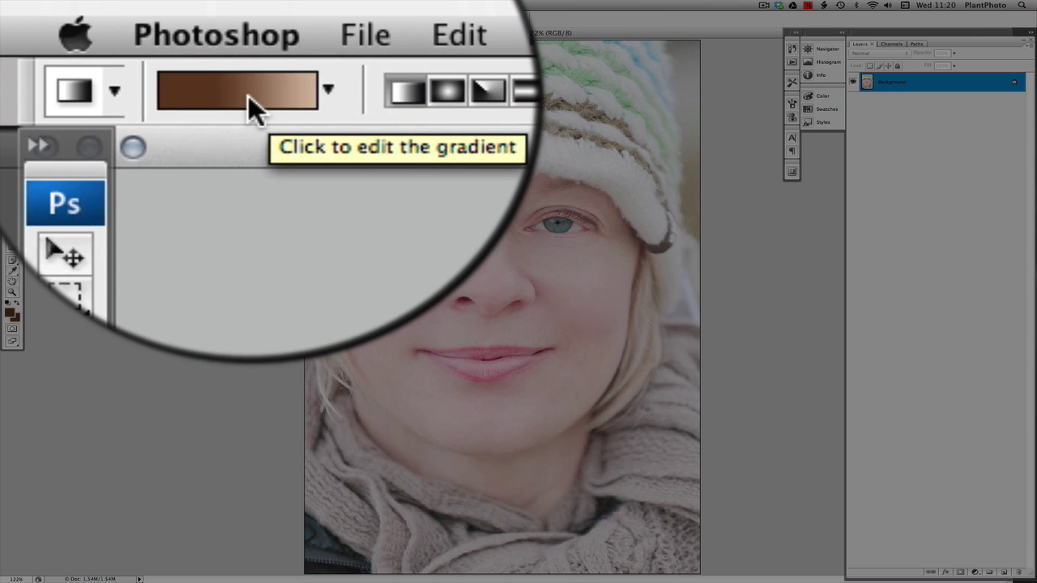
{"action": "left_click", "coordinate": [248, 95]}
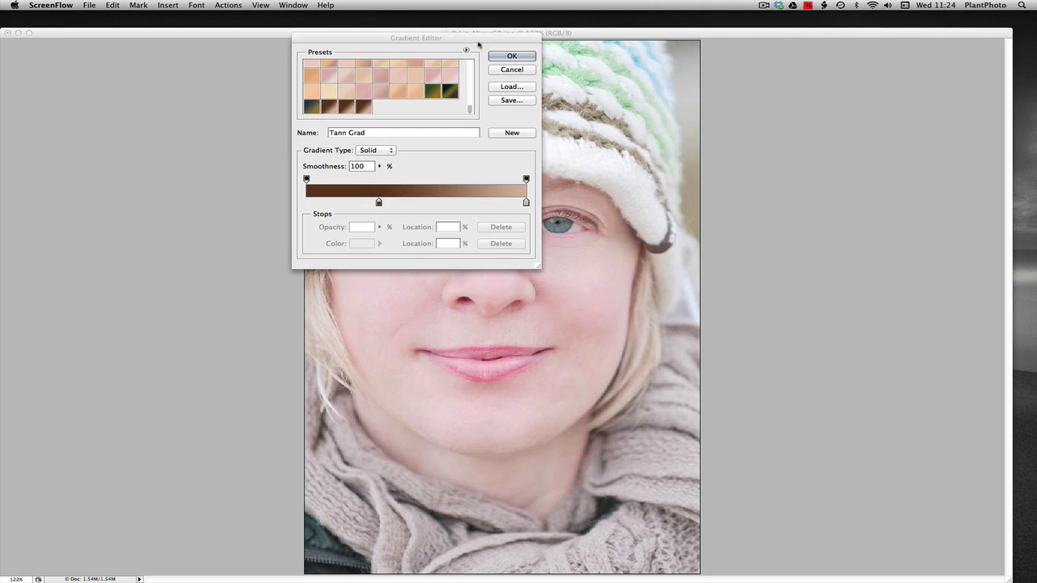
{"action": "left_click", "coordinate": [519, 87]}
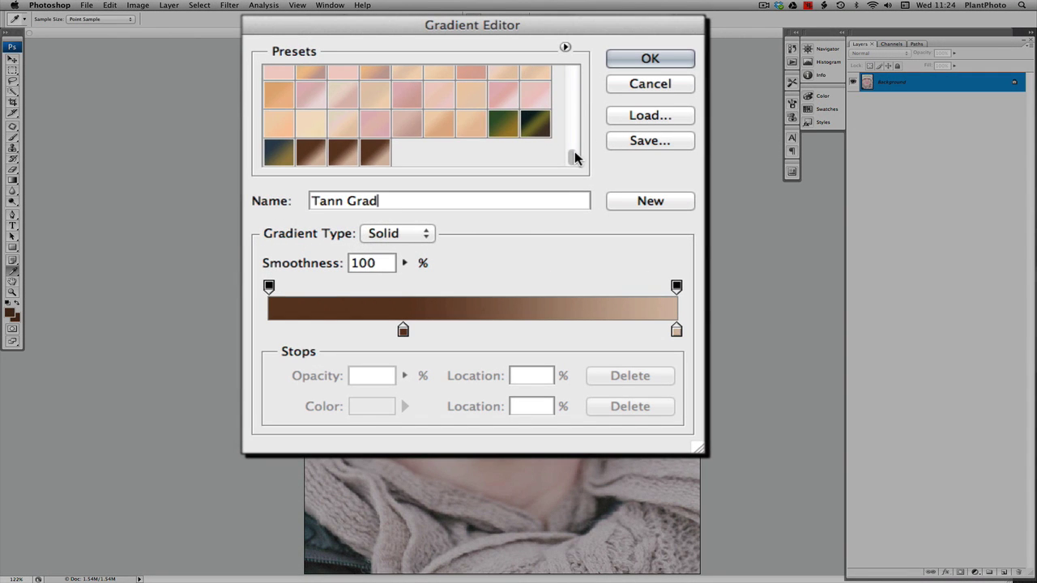
{"action": "left_click_drag", "start_coordinate": [470, 108], "coordinate": [469, 64]}
{"action": "left_click_drag", "start_coordinate": [572, 75], "coordinate": [572, 63]}
{"action": "left_click", "coordinate": [340, 81]}
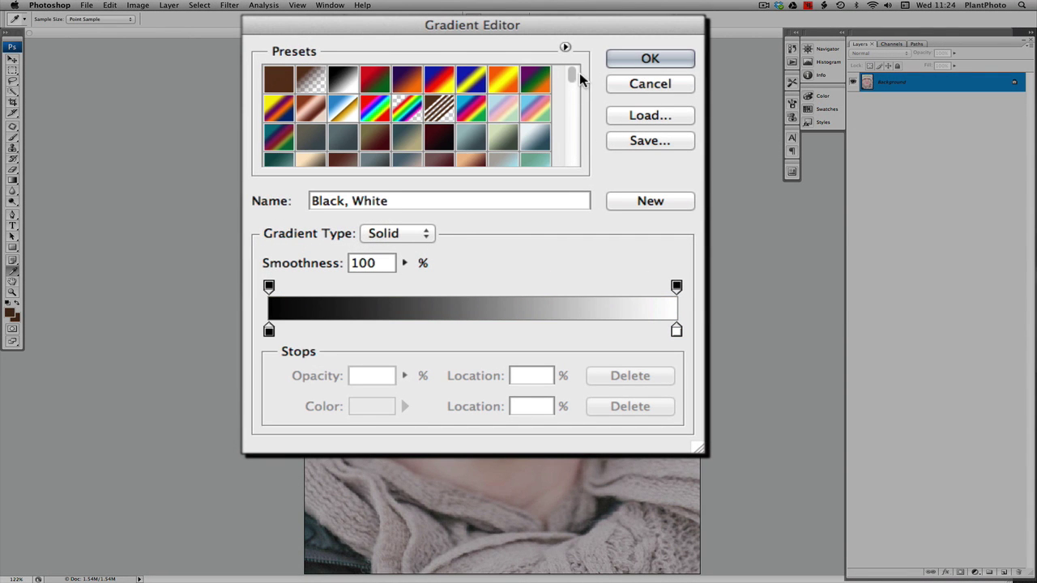
Rename the Black, White gradient as Tanning Grad
{"action": "left_click_drag", "start_coordinate": [574, 76], "coordinate": [584, 165]}
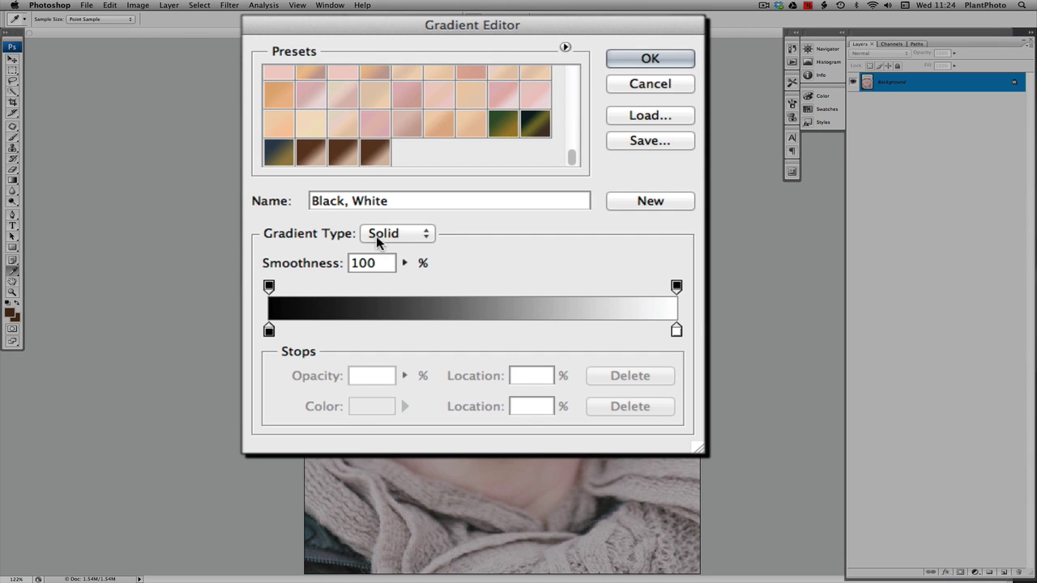
{"action": "left_click_drag", "start_coordinate": [394, 204], "coordinate": [293, 202]}
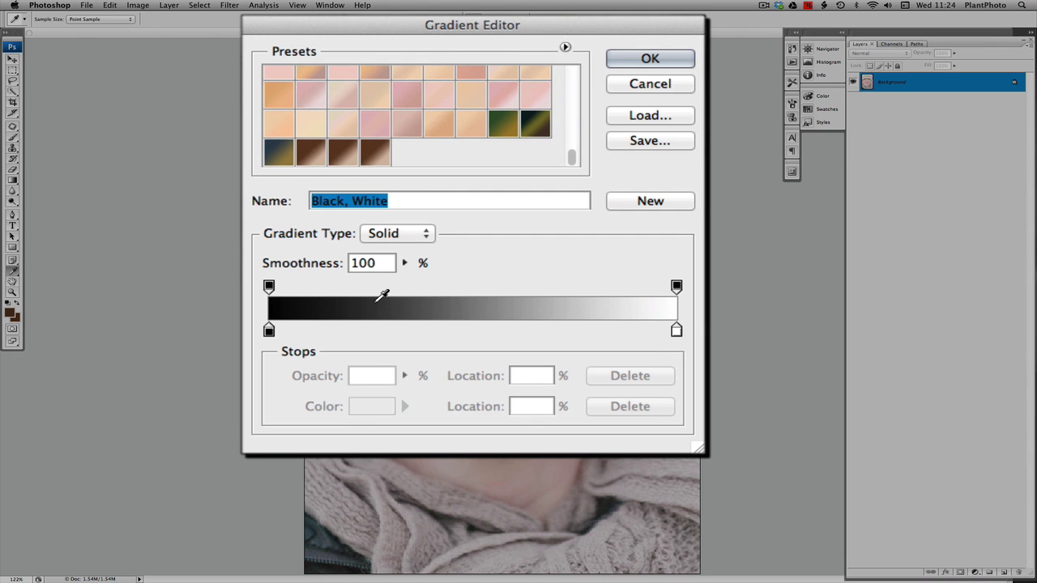
{"action": "type", "text": "Tanning Grad"}
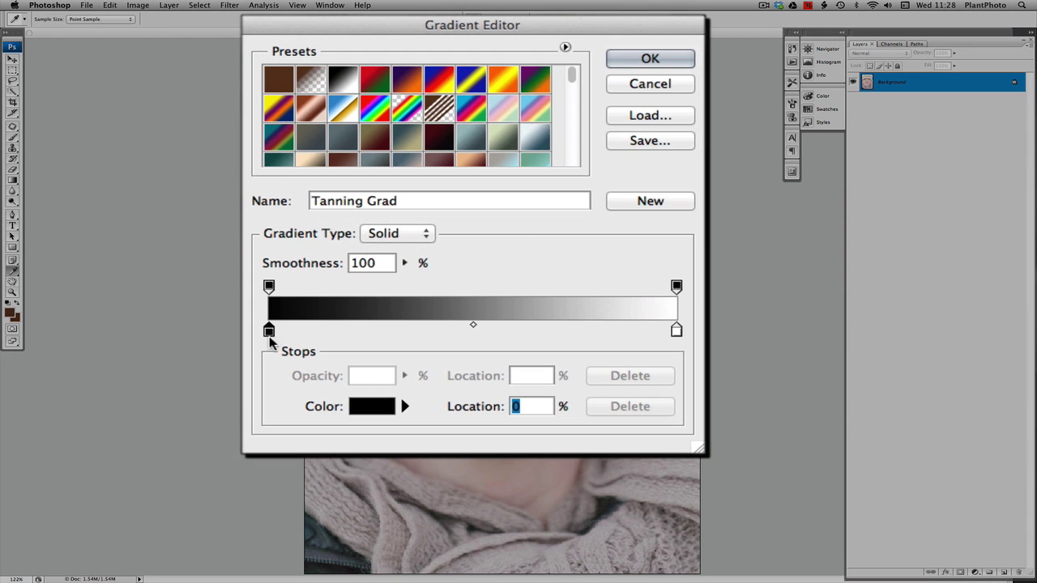
Set the gradient's black starting colour stop to dark brown with RGB 93, 52, 24
{"action": "left_click", "coordinate": [269, 330]}
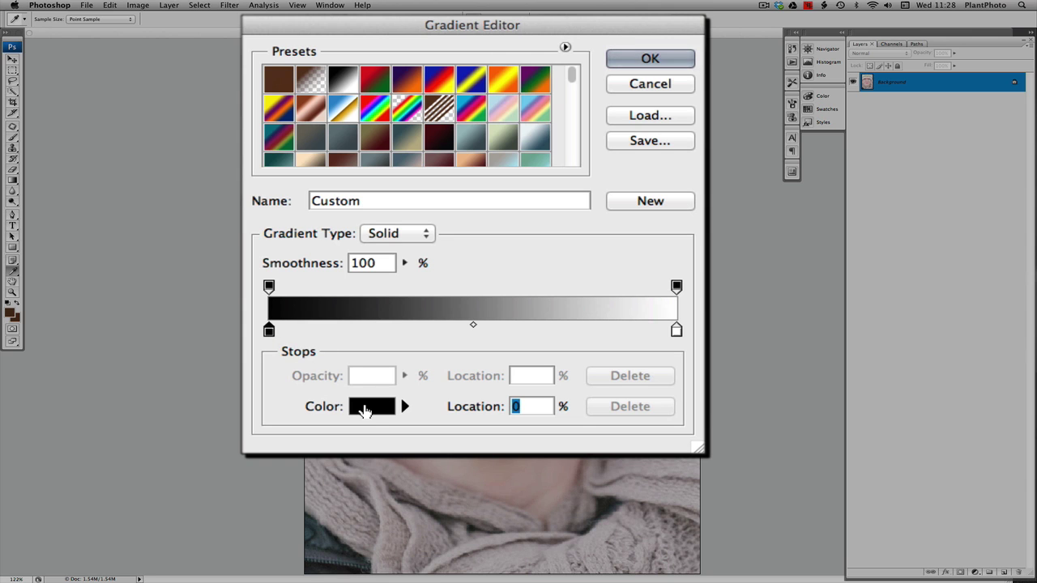
{"action": "left_click", "coordinate": [368, 408]}
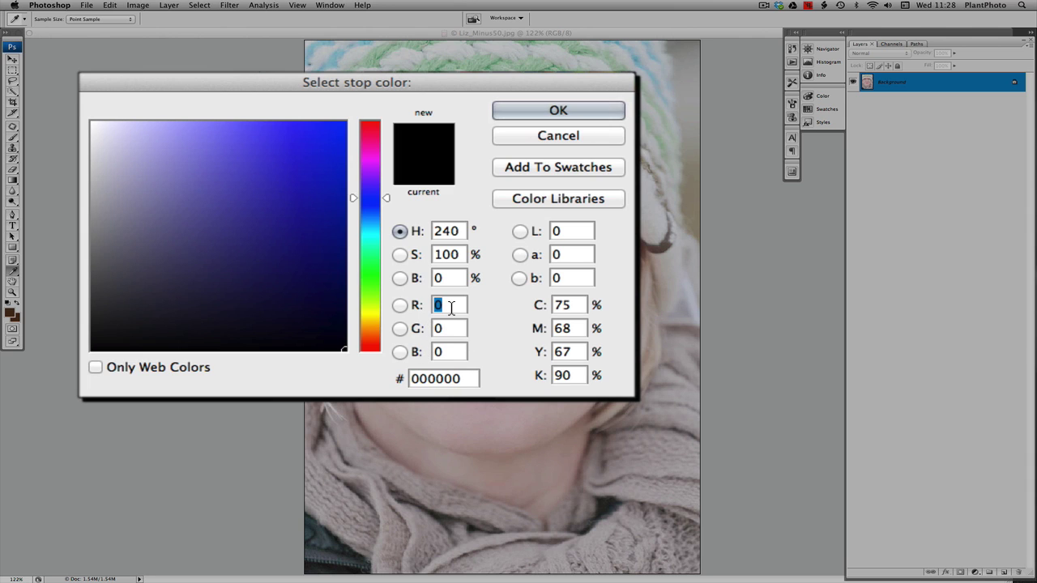
{"action": "type", "text": "92"}
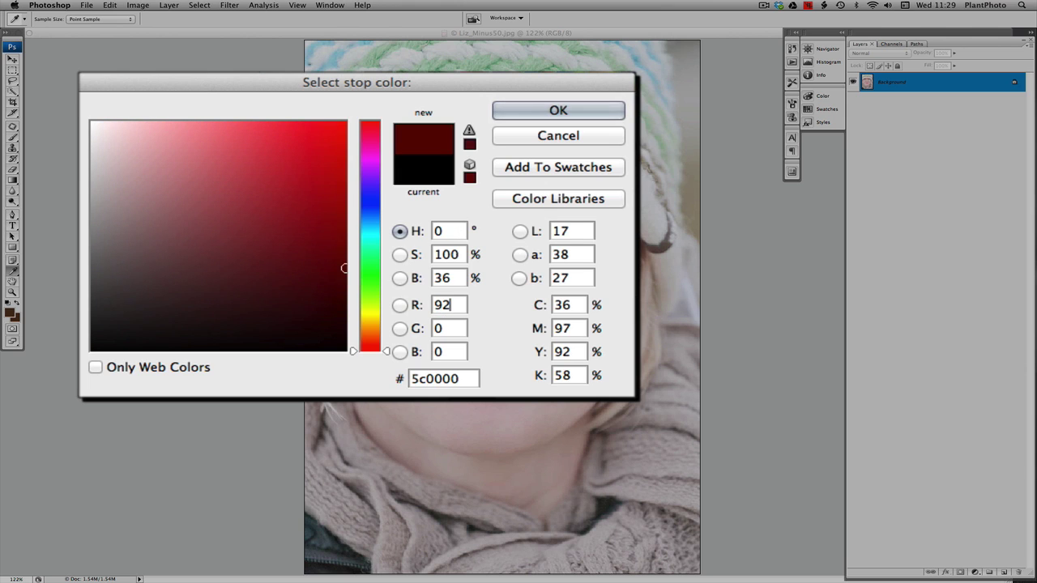
{"action": "key", "text": "BackSpace"}
{"action": "type", "text": "3"}
{"action": "key", "text": "Tab"}
{"action": "type", "text": "52"}
{"action": "key", "text": "Tab"}
{"action": "type", "text": "24"}
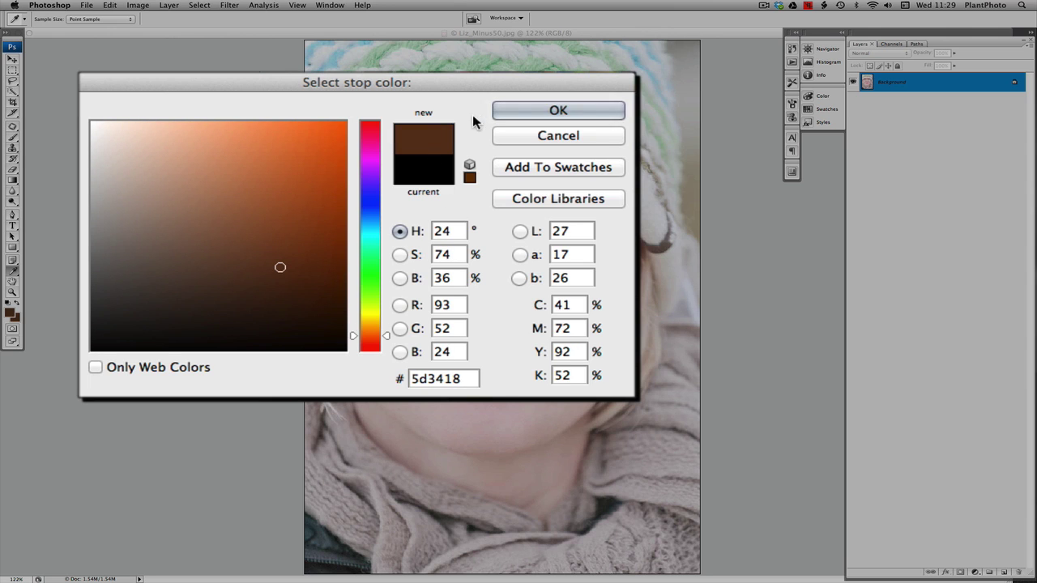
{"action": "left_click", "coordinate": [539, 109]}
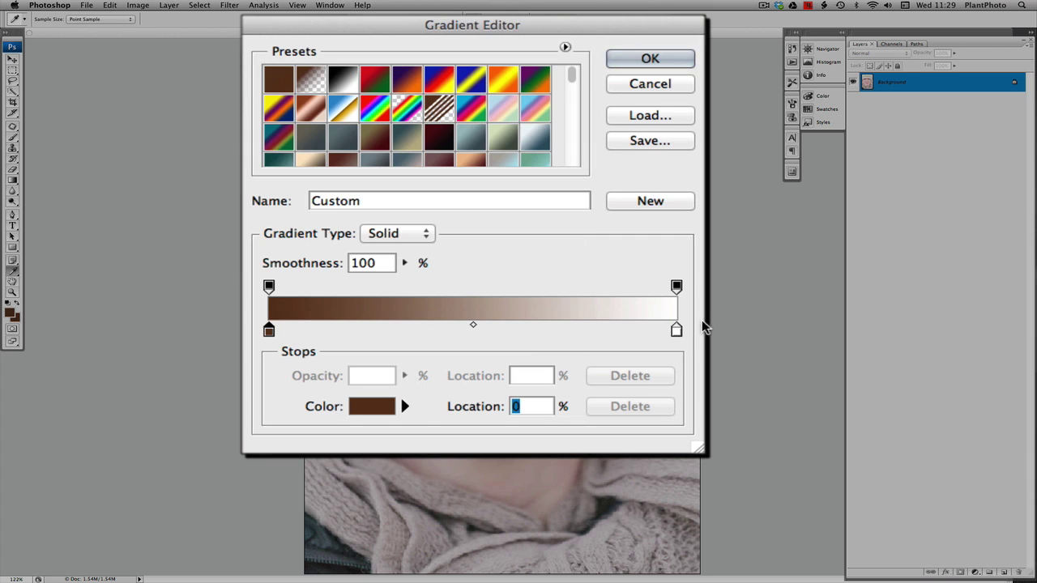
Set the gradient's white end colour stop to light tan with RGB 206, 178, 156
{"action": "left_click", "coordinate": [676, 330]}
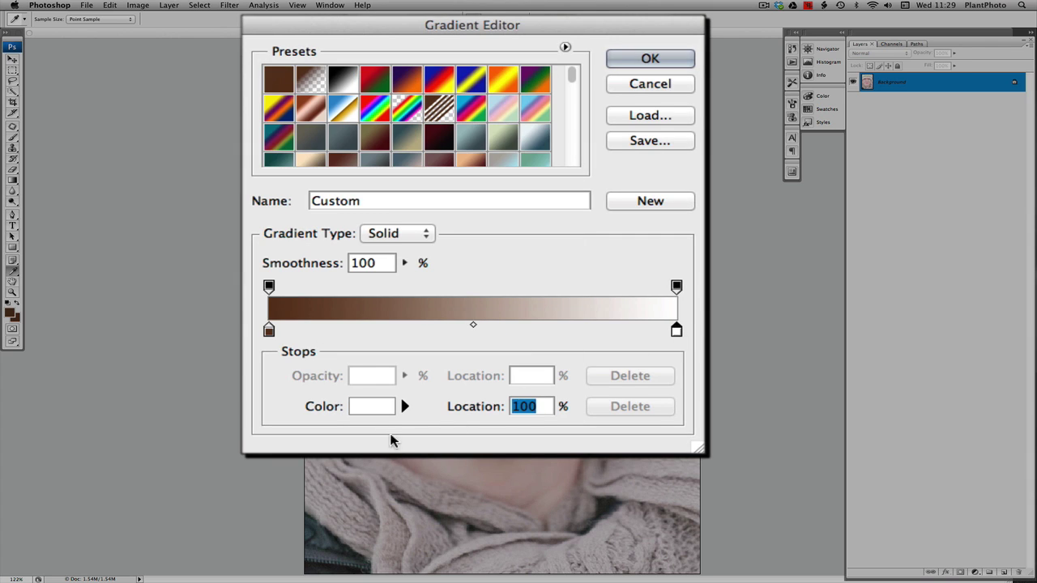
{"action": "left_click", "coordinate": [369, 407]}
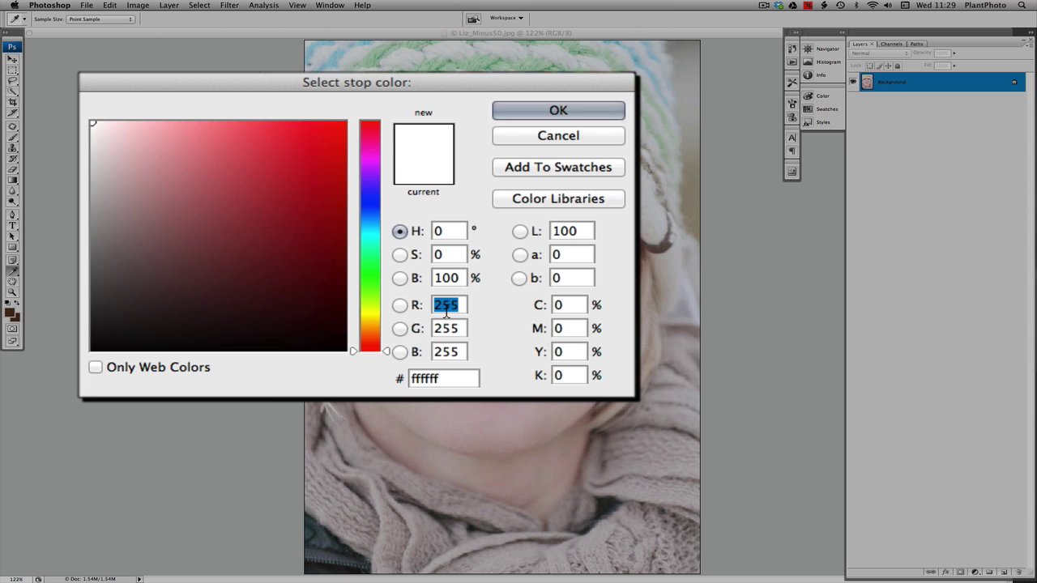
{"action": "type", "text": "206"}
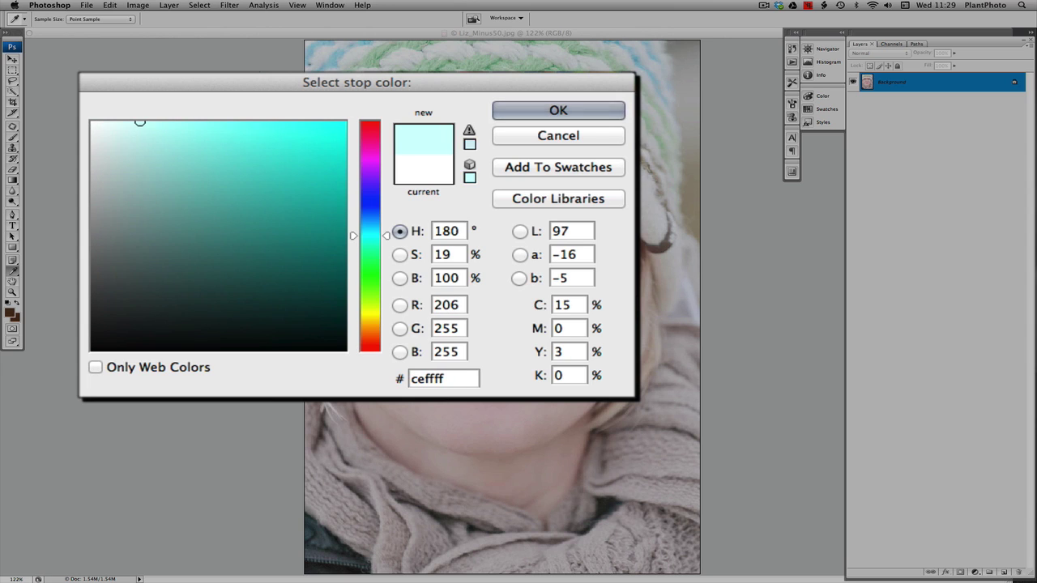
{"action": "key", "text": "Tab"}
{"action": "type", "text": "178"}
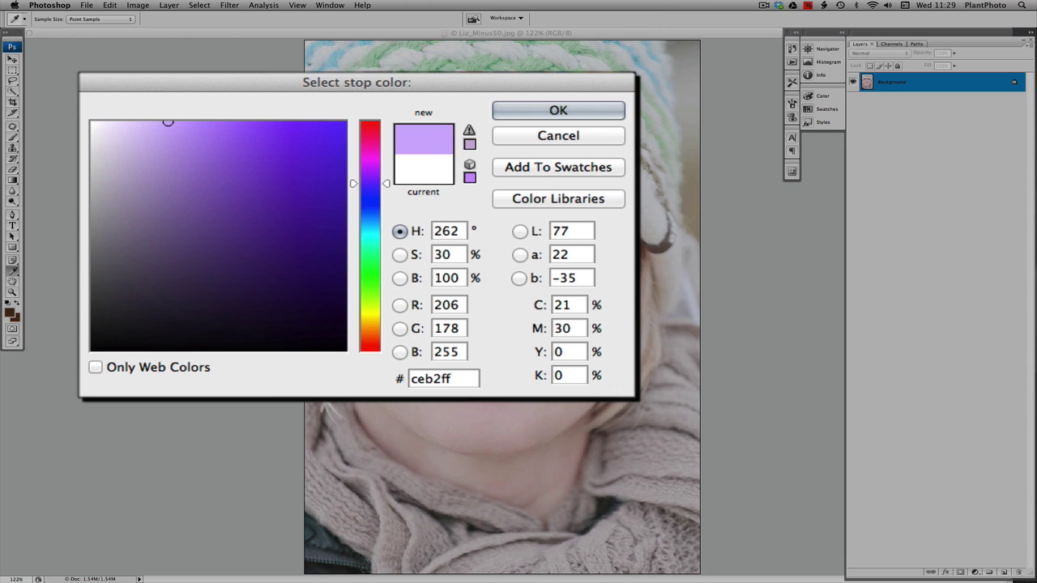
{"action": "key", "text": "Tab"}
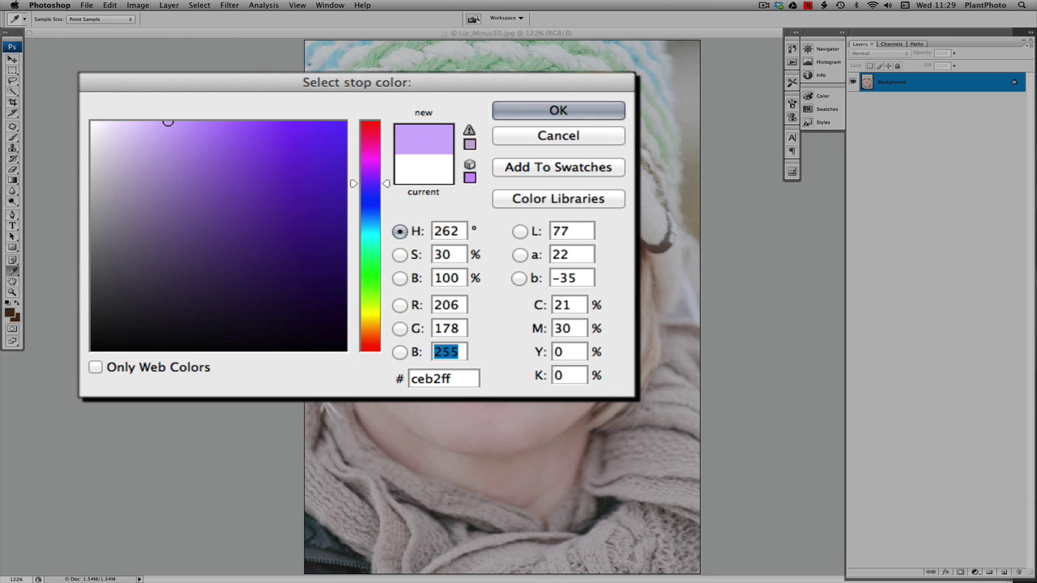
{"action": "type", "text": "156"}
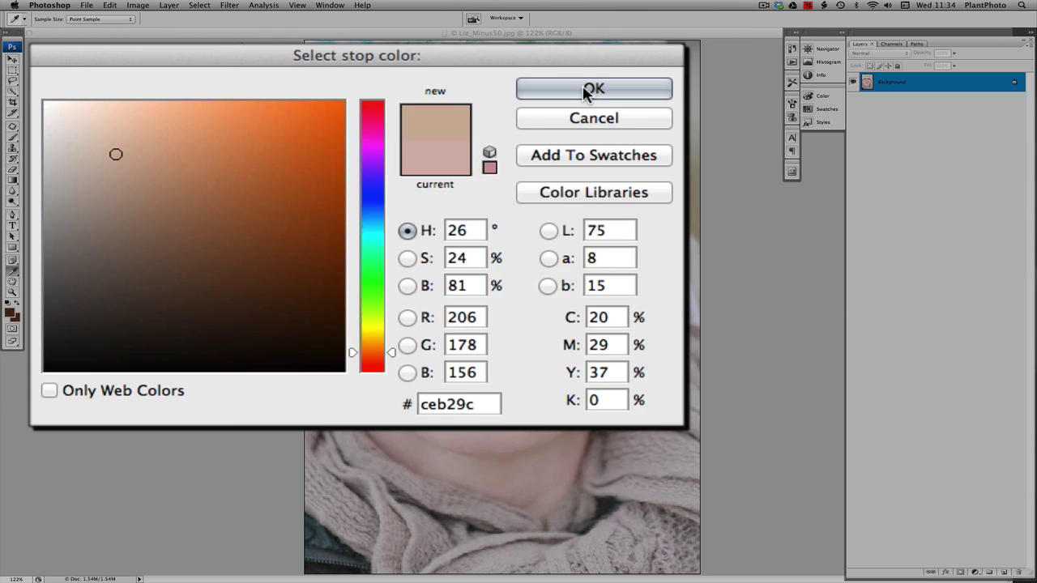
{"action": "left_click", "coordinate": [585, 90]}
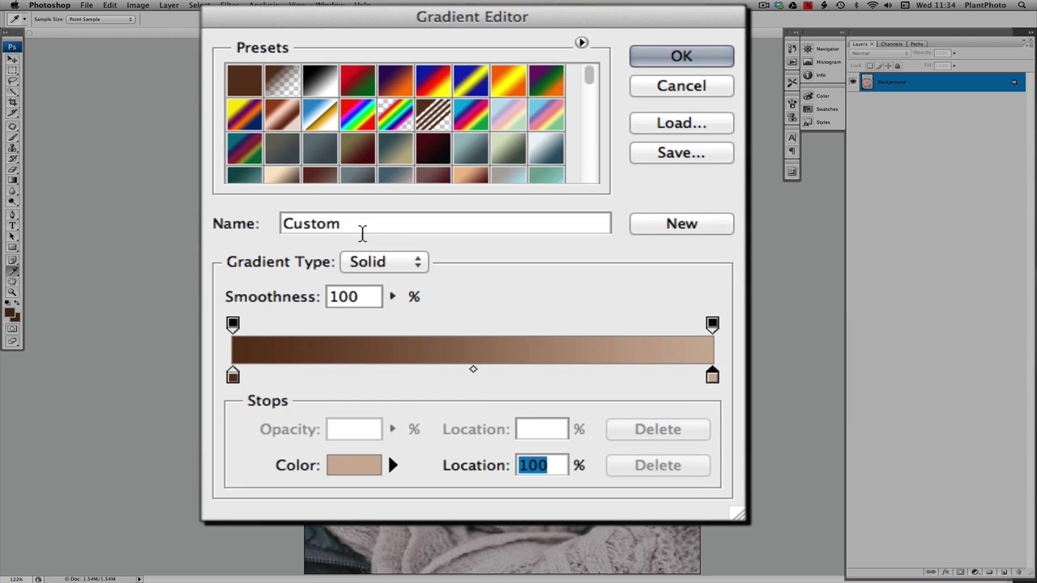
Name the custom brown-to-tan gradient Tanning Grad
{"action": "double_click", "coordinate": [356, 226]}
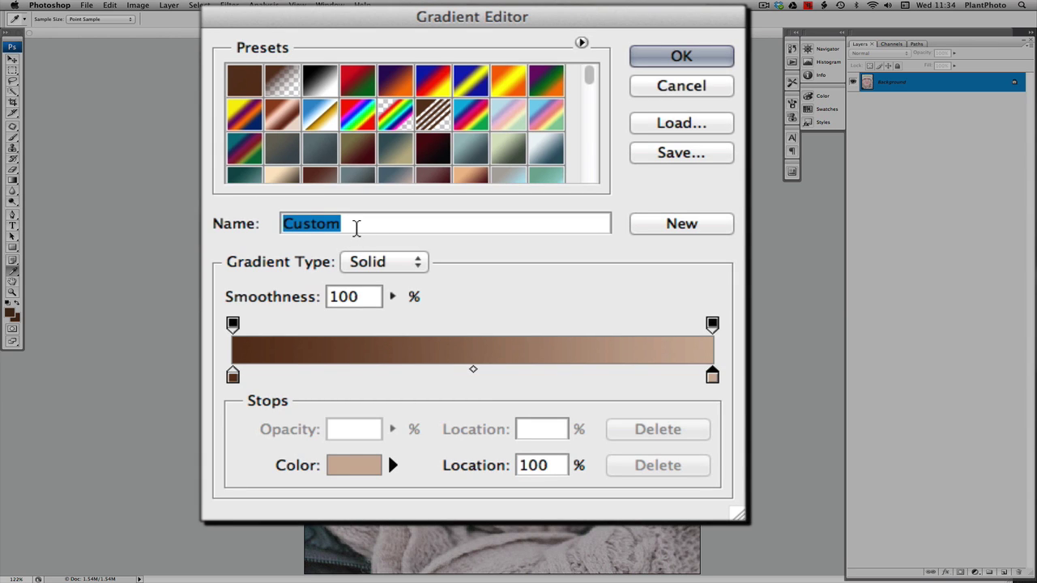
{"action": "type", "text": "Tanning G"}
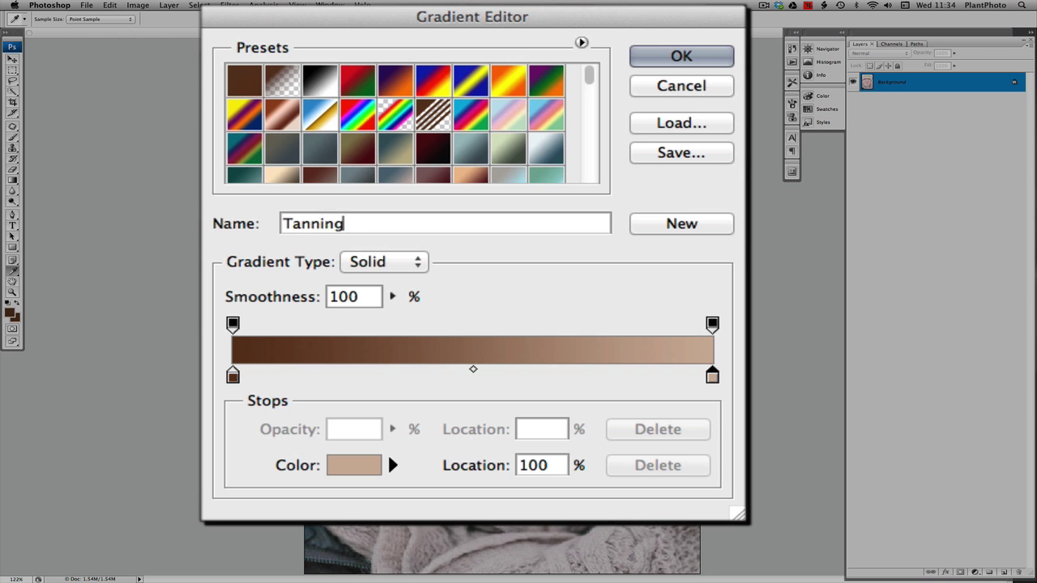
{"action": "type", "text": "rad"}
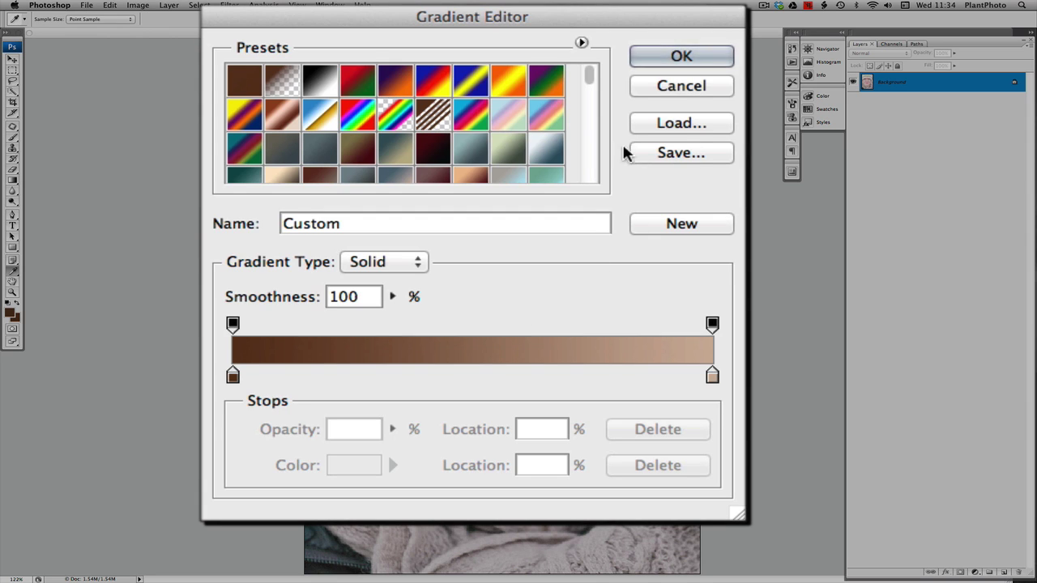
Choose the Tann Grad preset at the end of the gradient presets and accept it for the Gradient tool
{"action": "left_click_drag", "start_coordinate": [593, 80], "coordinate": [589, 173]}
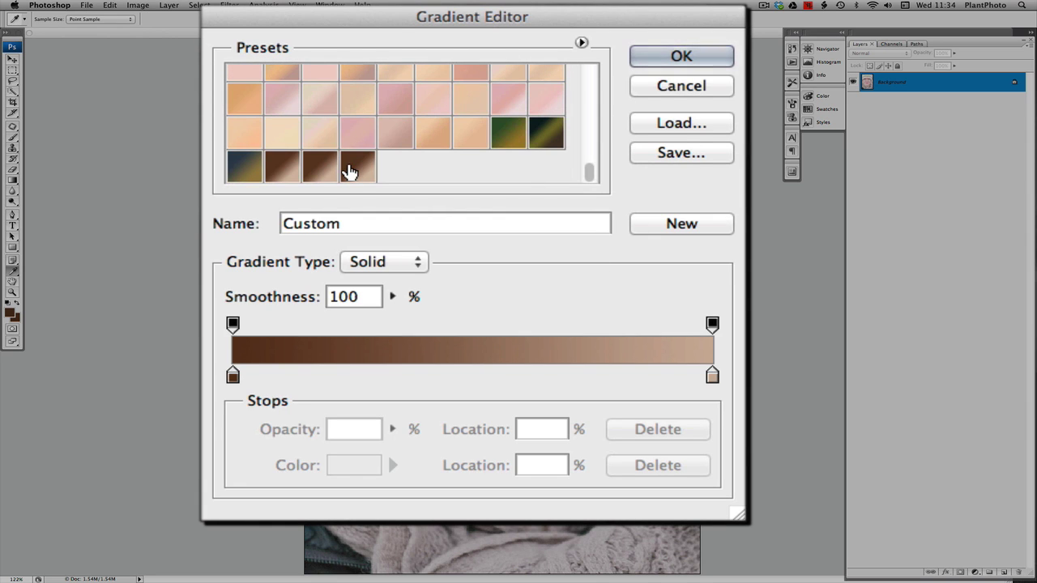
{"action": "left_click", "coordinate": [357, 171]}
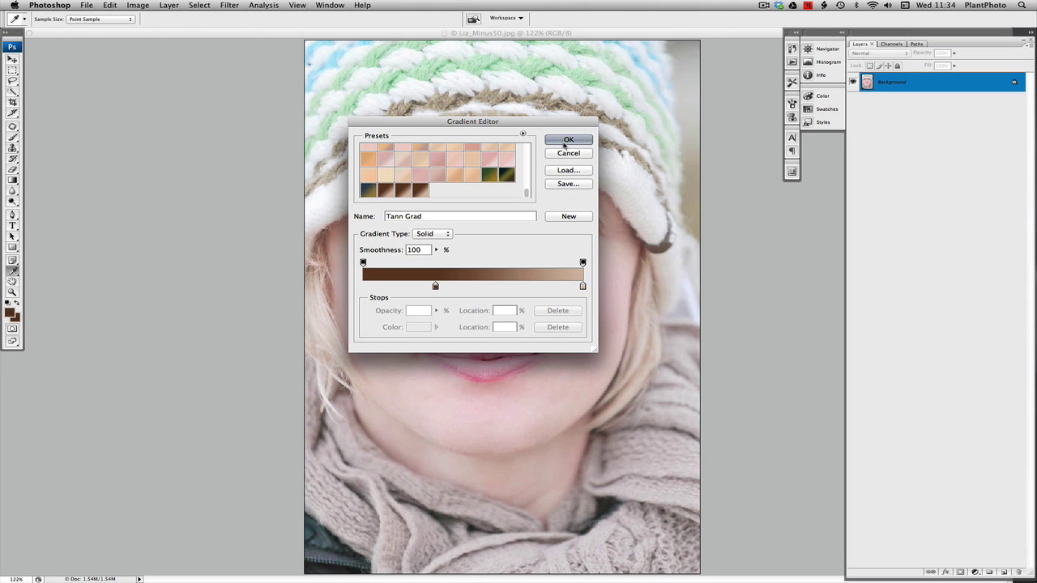
{"action": "left_click", "coordinate": [561, 143]}
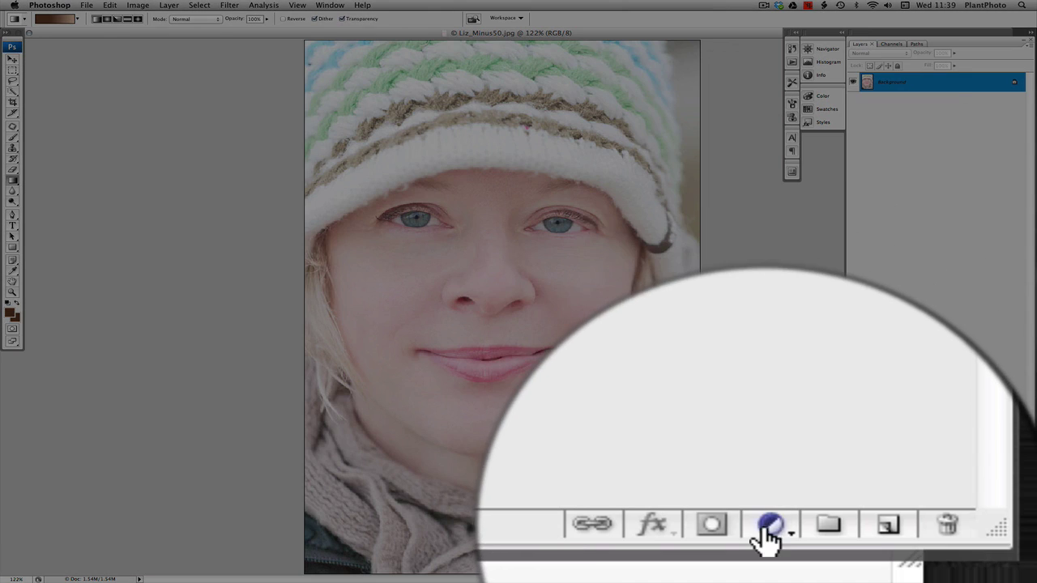
Add a Gradient Map adjustment layer above the Background layer
{"action": "left_click", "coordinate": [974, 572]}
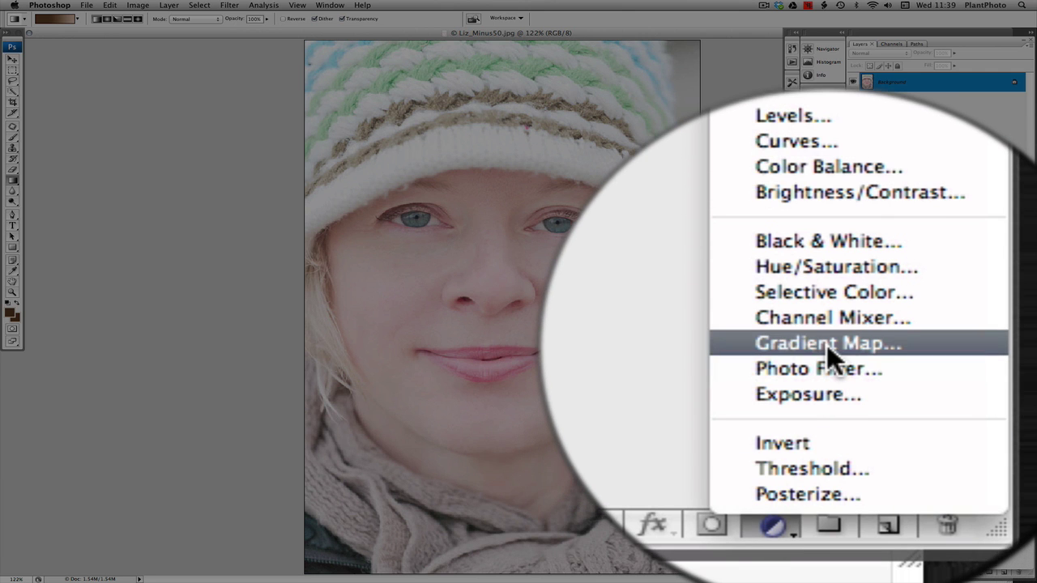
{"action": "left_click", "coordinate": [831, 341]}
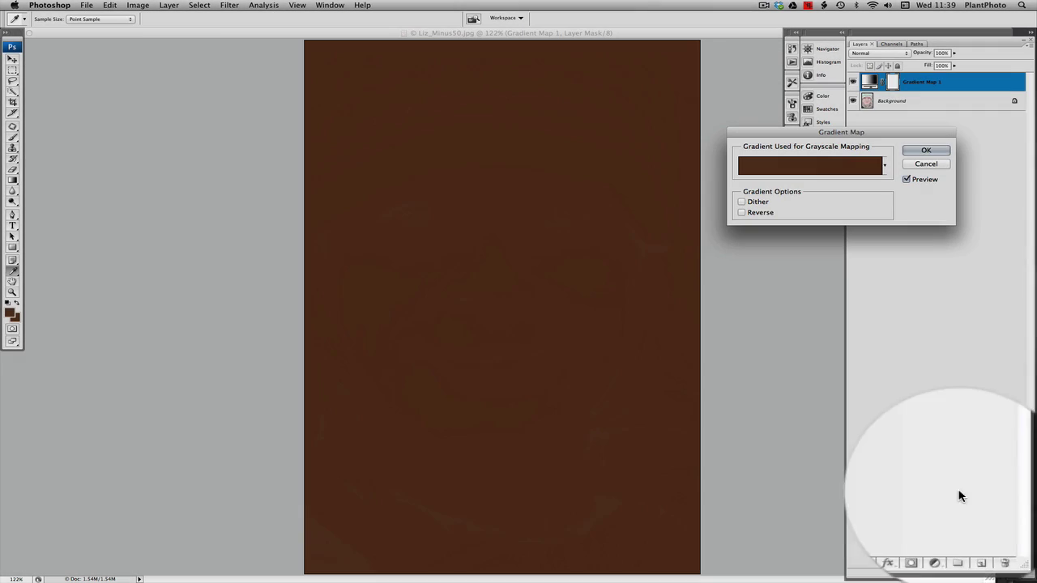
{"action": "left_click_drag", "start_coordinate": [859, 131], "coordinate": [651, 90]}
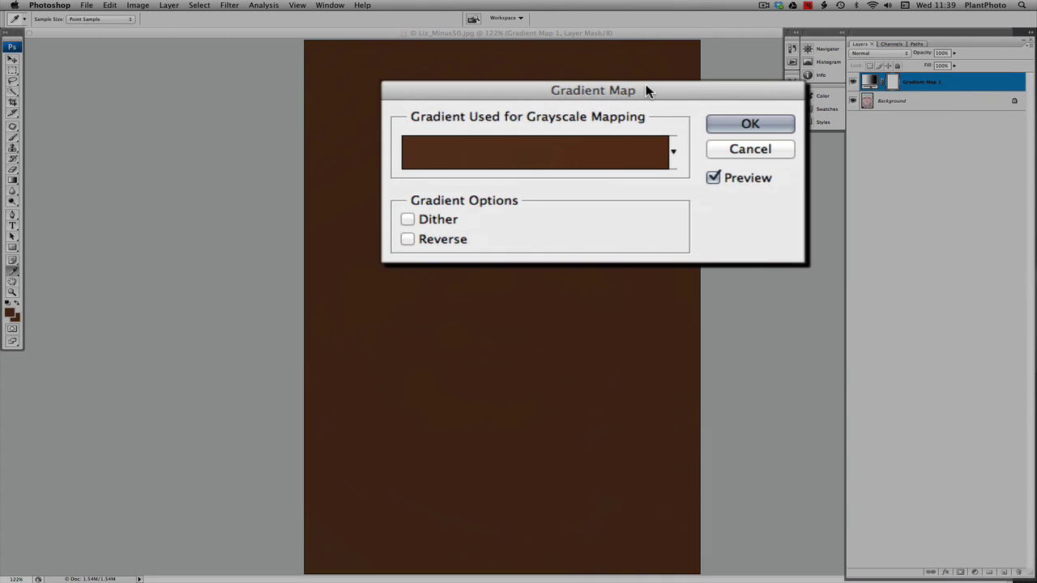
Apply the Tann Grad preset to the gradient map and accept its settings
{"action": "left_click", "coordinate": [470, 155]}
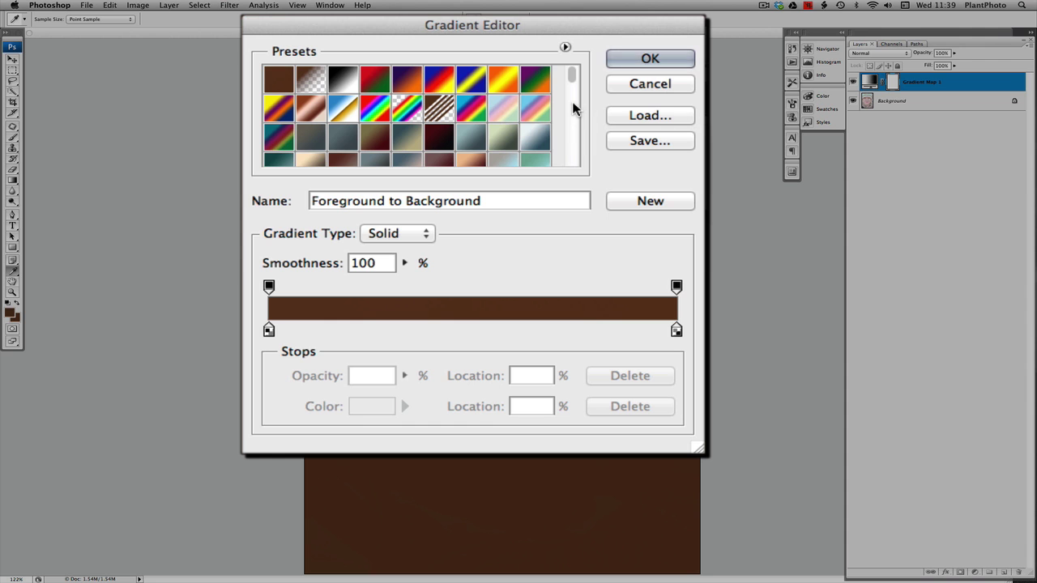
{"action": "left_click_drag", "start_coordinate": [575, 76], "coordinate": [578, 168]}
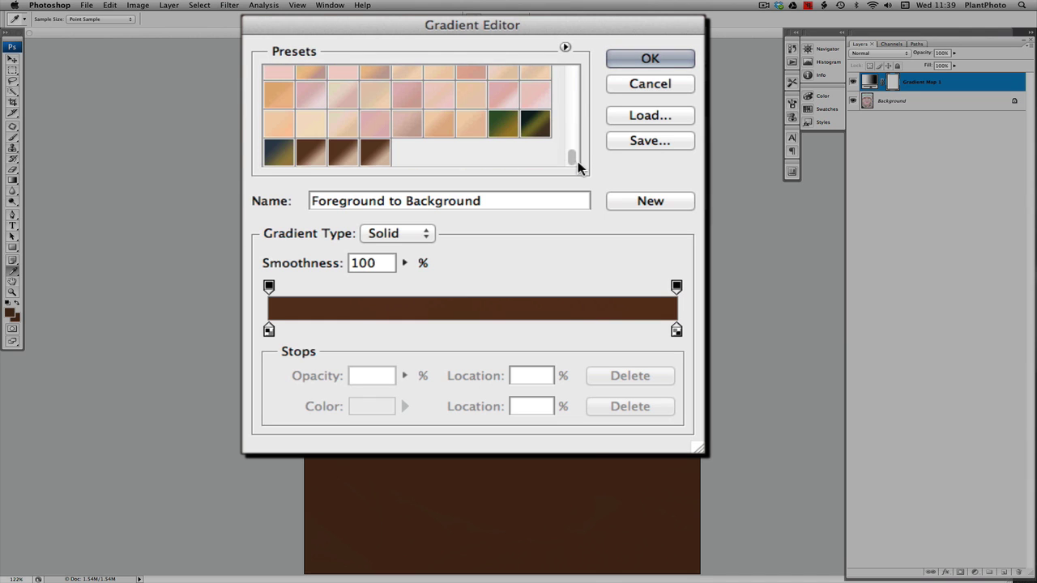
{"action": "left_click", "coordinate": [371, 158]}
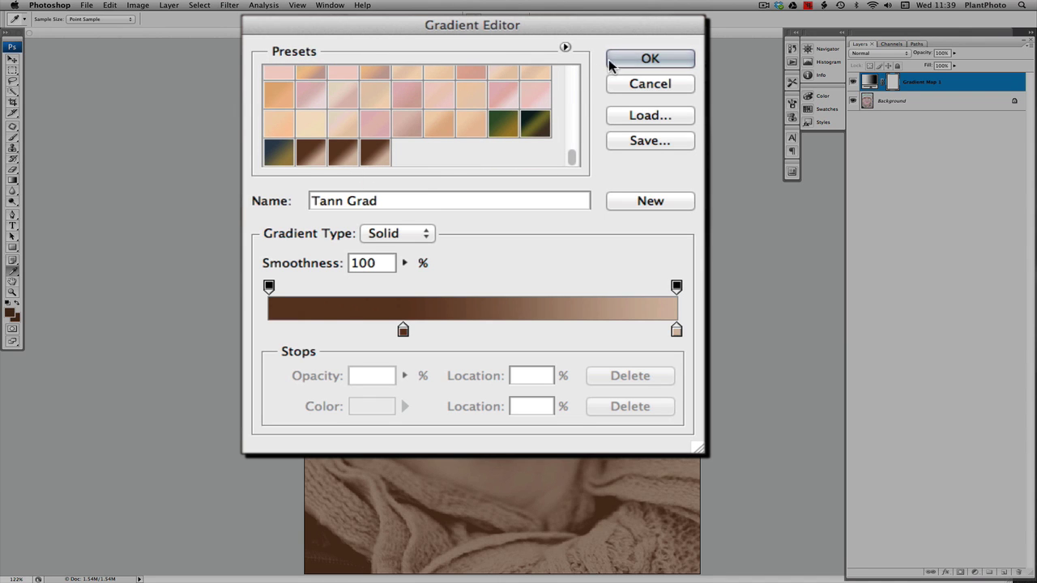
{"action": "left_click", "coordinate": [631, 59]}
{"action": "left_click", "coordinate": [750, 125]}
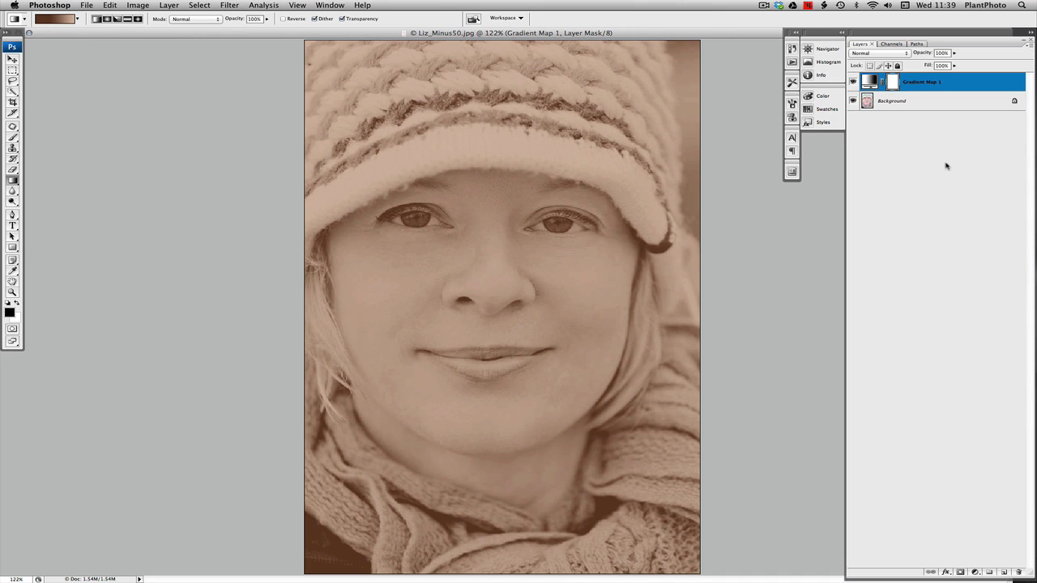
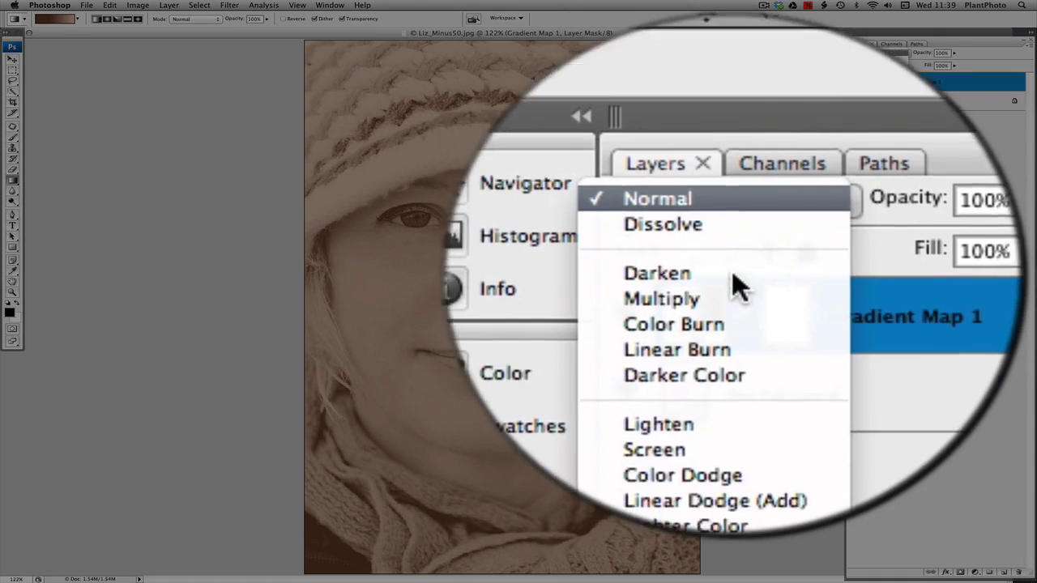
Try the Soft Light blend mode on the Gradient Map 1 layer and return it to Normal
{"action": "left_click", "coordinate": [732, 270]}
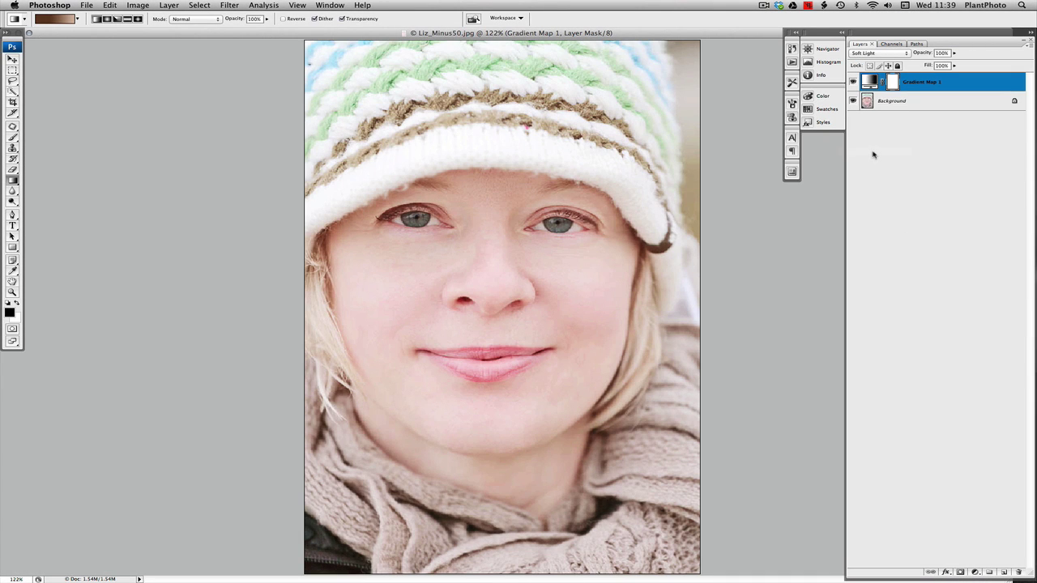
{"action": "left_click", "coordinate": [897, 54]}
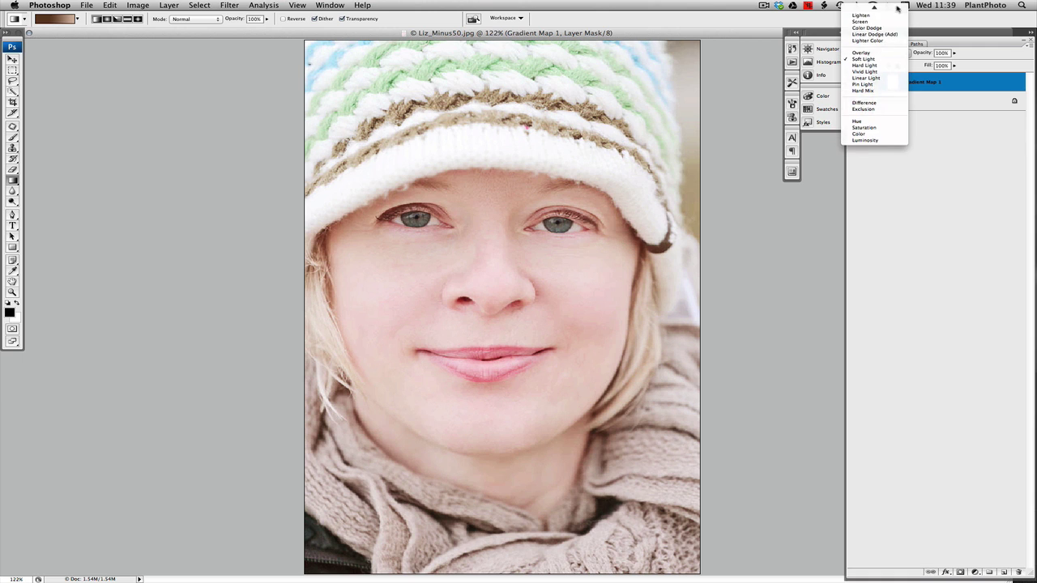
{"action": "left_click", "coordinate": [897, 8]}
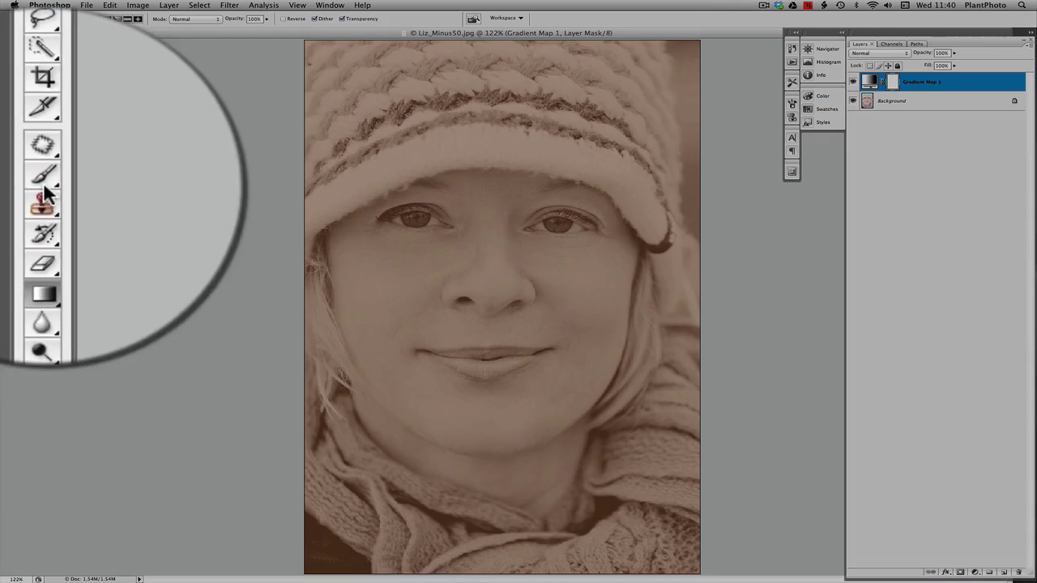
Choose the Brush tool in Normal mode and lower the 20 px brush's hardness for a softer edge
{"action": "left_click", "coordinate": [12, 136]}
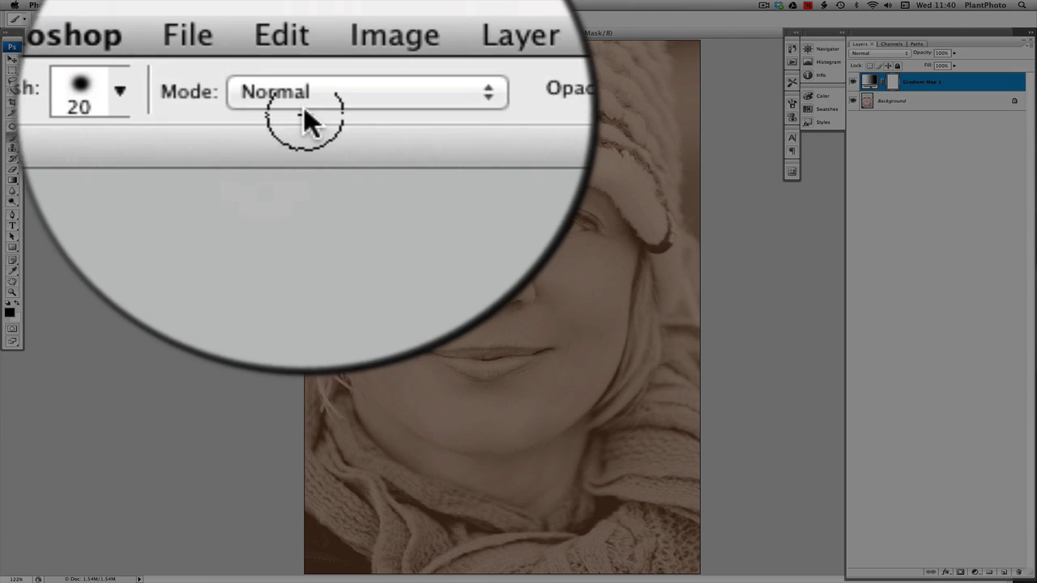
{"action": "left_click", "coordinate": [266, 96]}
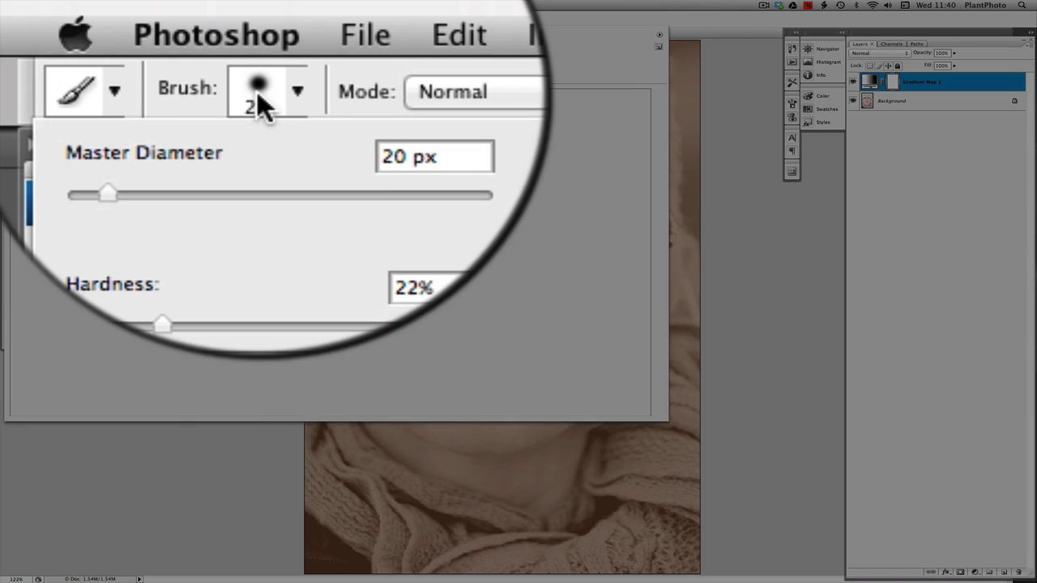
{"action": "left_click_drag", "start_coordinate": [170, 272], "coordinate": [109, 273]}
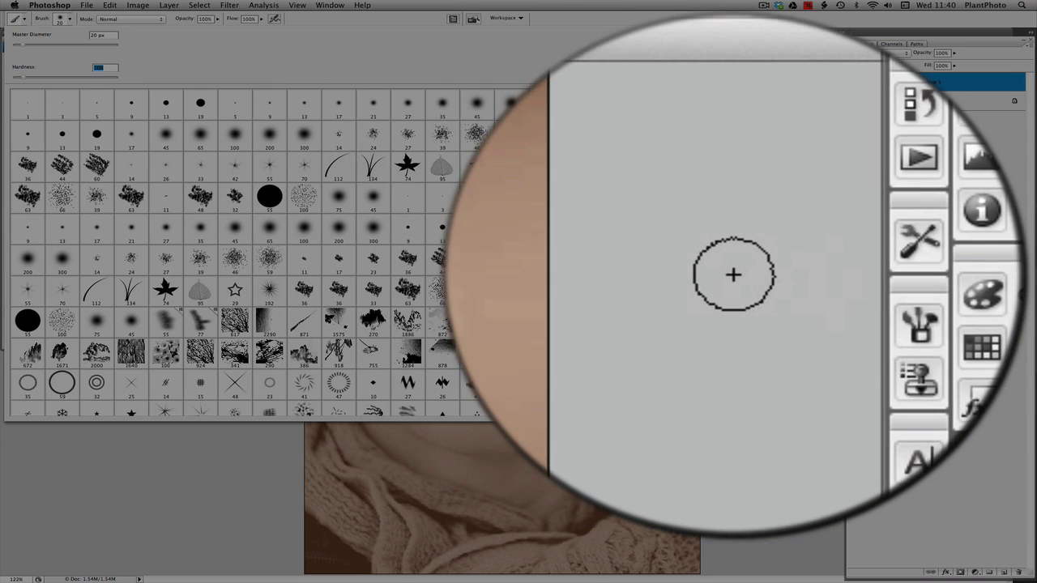
{"action": "key", "text": "Return"}
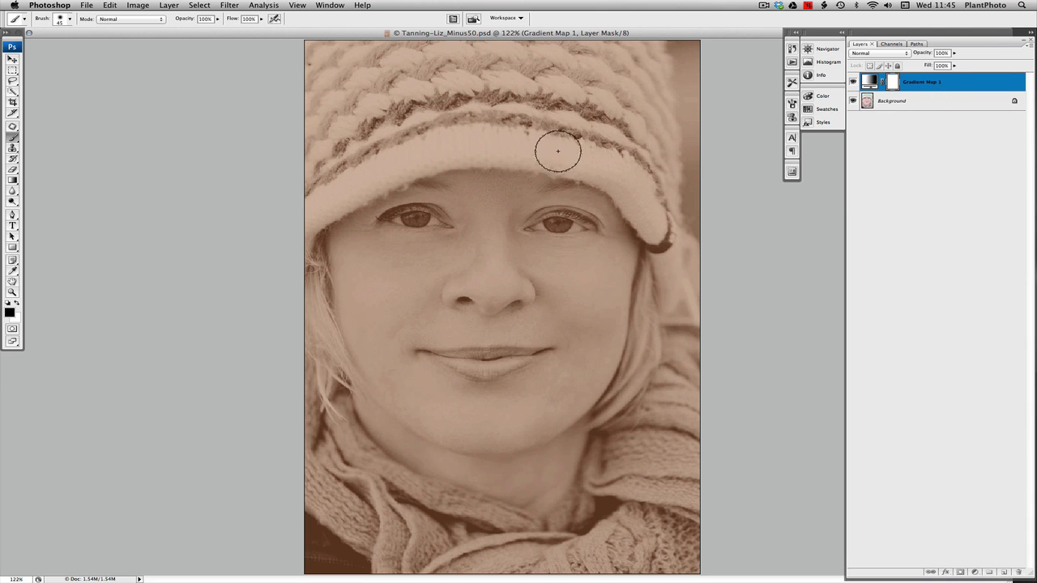
Paint black on the gradient map's mask over the knitted hat and the right side of the scarf, adjusting the brush size to fit
{"action": "key", "text": "bracketright"}
{"action": "key", "text": "bracketright"}
{"action": "key", "text": "bracketright"}
{"action": "key", "text": "bracketright"}
{"action": "left_click", "coordinate": [640, 54]}
{"action": "mouse_move", "coordinate": [640, 53]}
{"action": "left_mouse_down"}
{"action": "mouse_move", "coordinate": [433, 46]}
{"action": "mouse_move", "coordinate": [285, 58]}
{"action": "mouse_move", "coordinate": [351, 48]}
{"action": "mouse_move", "coordinate": [315, 96]}
{"action": "mouse_move", "coordinate": [334, 98]}
{"action": "mouse_move", "coordinate": [350, 124]}
{"action": "mouse_move", "coordinate": [311, 183]}
{"action": "mouse_move", "coordinate": [381, 97]}
{"action": "mouse_move", "coordinate": [526, 70]}
{"action": "mouse_move", "coordinate": [633, 86]}
{"action": "mouse_move", "coordinate": [638, 72]}
{"action": "mouse_move", "coordinate": [648, 111]}
{"action": "mouse_move", "coordinate": [656, 53]}
{"action": "mouse_move", "coordinate": [662, 158]}
{"action": "mouse_move", "coordinate": [652, 200]}
{"action": "mouse_move", "coordinate": [607, 113]}
{"action": "mouse_move", "coordinate": [524, 96]}
{"action": "mouse_move", "coordinate": [347, 162]}
{"action": "mouse_move", "coordinate": [400, 142]}
{"action": "mouse_move", "coordinate": [304, 220]}
{"action": "mouse_move", "coordinate": [333, 188]}
{"action": "mouse_move", "coordinate": [428, 145]}
{"action": "mouse_move", "coordinate": [469, 132]}
{"action": "mouse_move", "coordinate": [585, 129]}
{"action": "mouse_move", "coordinate": [644, 192]}
{"action": "mouse_move", "coordinate": [669, 247]}
{"action": "mouse_move", "coordinate": [654, 218]}
{"action": "mouse_move", "coordinate": [600, 173]}
{"action": "mouse_move", "coordinate": [523, 149]}
{"action": "mouse_move", "coordinate": [404, 160]}
{"action": "mouse_move", "coordinate": [367, 176]}
{"action": "mouse_move", "coordinate": [297, 225]}
{"action": "mouse_move", "coordinate": [291, 245]}
{"action": "mouse_move", "coordinate": [311, 215]}
{"action": "mouse_move", "coordinate": [432, 113]}
{"action": "mouse_move", "coordinate": [581, 117]}
{"action": "mouse_move", "coordinate": [609, 87]}
{"action": "mouse_move", "coordinate": [655, 189]}
{"action": "mouse_move", "coordinate": [310, 215]}
{"action": "mouse_move", "coordinate": [580, 116]}
{"action": "mouse_move", "coordinate": [621, 132]}
{"action": "mouse_move", "coordinate": [632, 162]}
{"action": "mouse_move", "coordinate": [655, 178]}
{"action": "mouse_move", "coordinate": [668, 126]}
{"action": "mouse_move", "coordinate": [668, 288]}
{"action": "mouse_move", "coordinate": [644, 221]}
{"action": "mouse_move", "coordinate": [664, 289]}
{"action": "mouse_move", "coordinate": [694, 248]}
{"action": "mouse_move", "coordinate": [696, 324]}
{"action": "mouse_move", "coordinate": [686, 319]}
{"action": "mouse_move", "coordinate": [699, 363]}
{"action": "mouse_move", "coordinate": [672, 343]}
{"action": "mouse_move", "coordinate": [668, 376]}
{"action": "mouse_move", "coordinate": [694, 400]}
{"action": "mouse_move", "coordinate": [655, 398]}
{"action": "mouse_move", "coordinate": [618, 428]}
{"action": "mouse_move", "coordinate": [557, 516]}
{"action": "mouse_move", "coordinate": [575, 506]}
{"action": "mouse_move", "coordinate": [591, 518]}
{"action": "mouse_move", "coordinate": [628, 482]}
{"action": "mouse_move", "coordinate": [596, 497]}
{"action": "mouse_move", "coordinate": [654, 412]}
{"action": "mouse_move", "coordinate": [693, 460]}
{"action": "mouse_move", "coordinate": [700, 505]}
{"action": "left_mouse_up"}
{"action": "key", "text": "bracketleft"}
{"action": "key", "text": "bracketleft"}
{"action": "key", "text": "bracketleft"}
{"action": "key", "text": "bracketleft"}
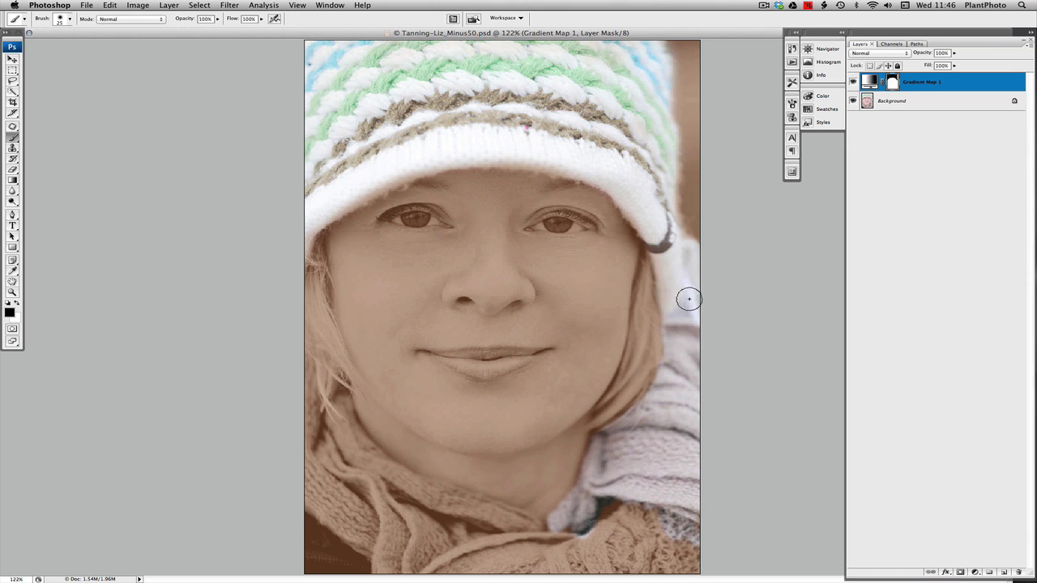
Set the Gradient Map 1 layer's blend mode to Soft Light and toggle its visibility to compare the skin tone
{"action": "left_click", "coordinate": [881, 54]}
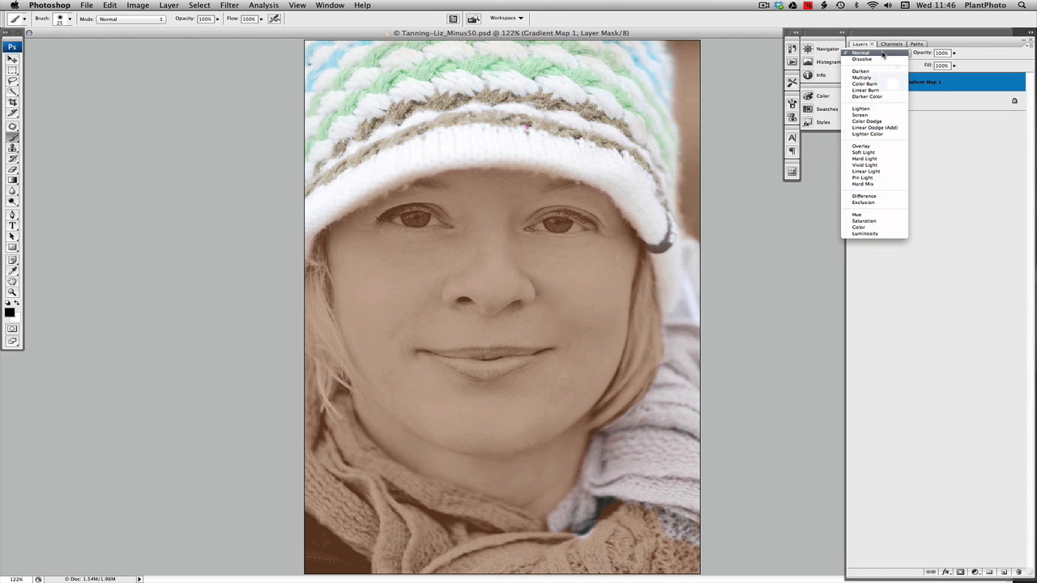
{"action": "left_click", "coordinate": [880, 155]}
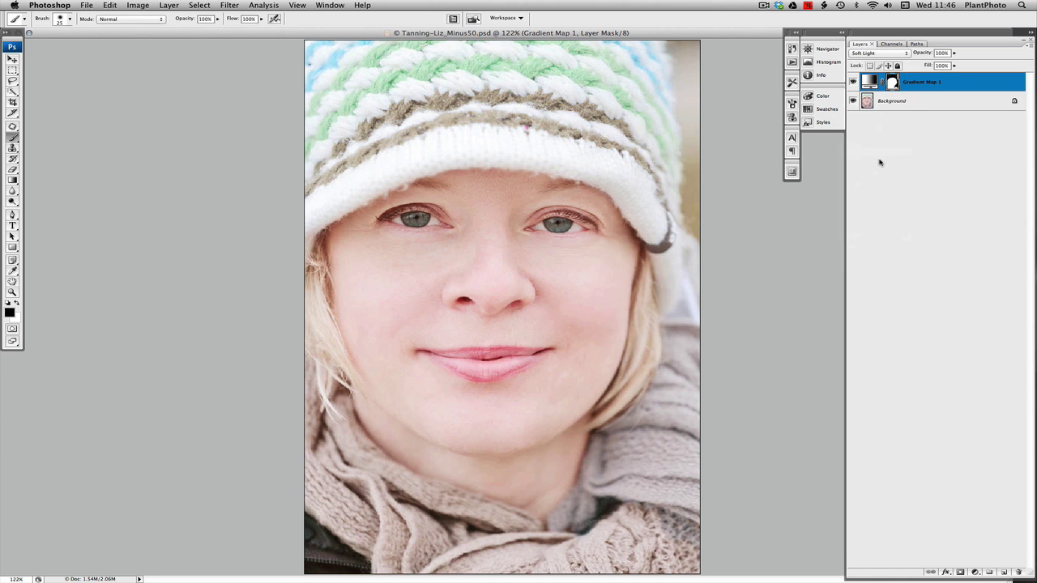
{"action": "left_click", "coordinate": [852, 82]}
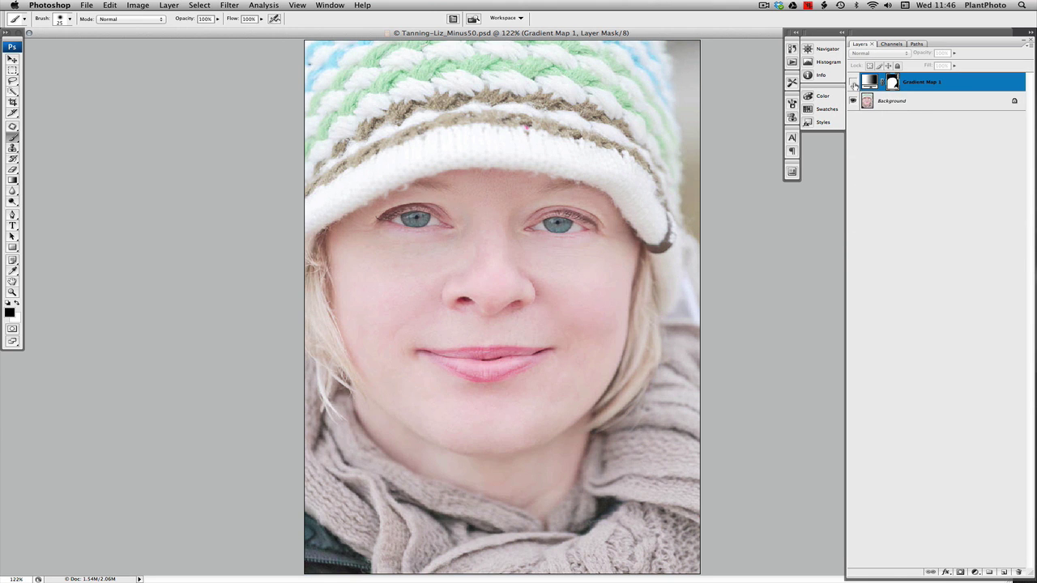
{"action": "left_click", "coordinate": [852, 82]}
{"action": "left_click", "coordinate": [853, 83]}
{"action": "left_click", "coordinate": [852, 83]}
{"action": "left_click", "coordinate": [852, 82]}
{"action": "left_click", "coordinate": [852, 83]}
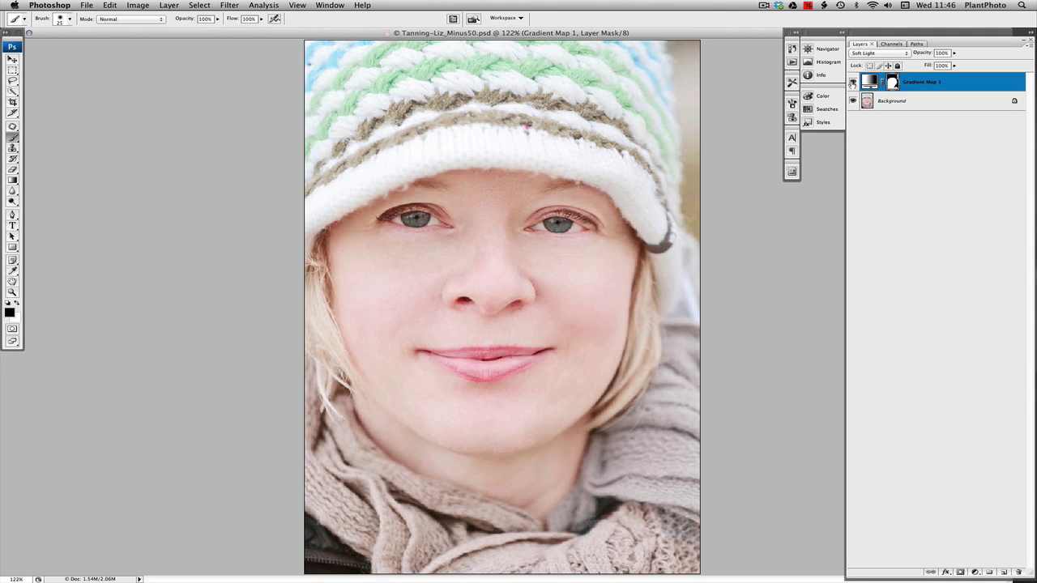
{"action": "left_click", "coordinate": [852, 83]}
{"action": "left_click", "coordinate": [852, 82]}
{"action": "left_click", "coordinate": [852, 82]}
{"action": "left_click", "coordinate": [852, 83]}
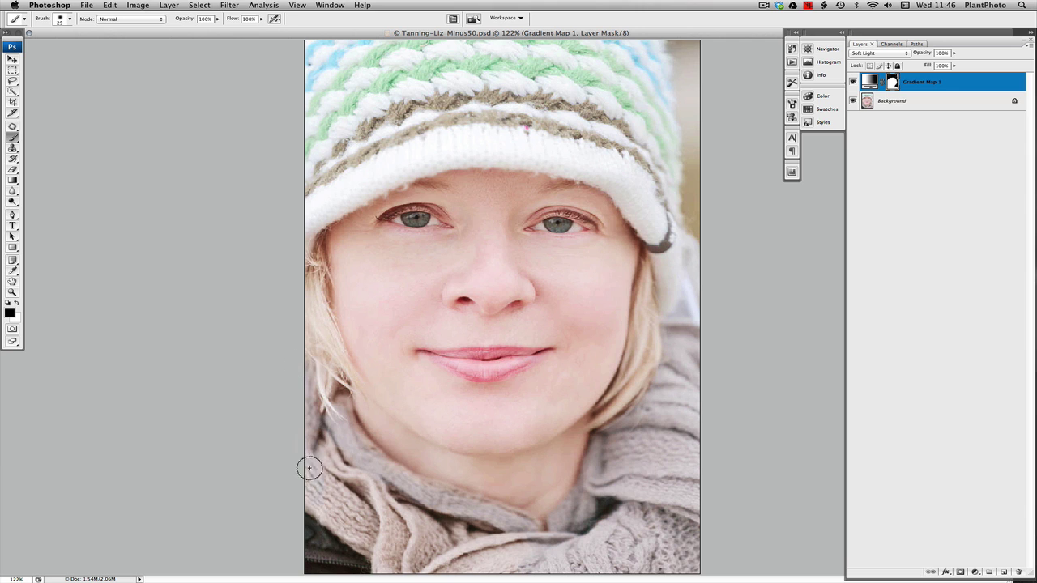
Set the Gradient Map 1 layer back to Normal blending and paint black on its mask over the left scarf and jacket
{"action": "mouse_move", "coordinate": [309, 468]}
{"action": "left_mouse_down"}
{"action": "mouse_move", "coordinate": [318, 541]}
{"action": "mouse_move", "coordinate": [324, 528]}
{"action": "mouse_move", "coordinate": [359, 528]}
{"action": "mouse_move", "coordinate": [327, 476]}
{"action": "left_mouse_up"}
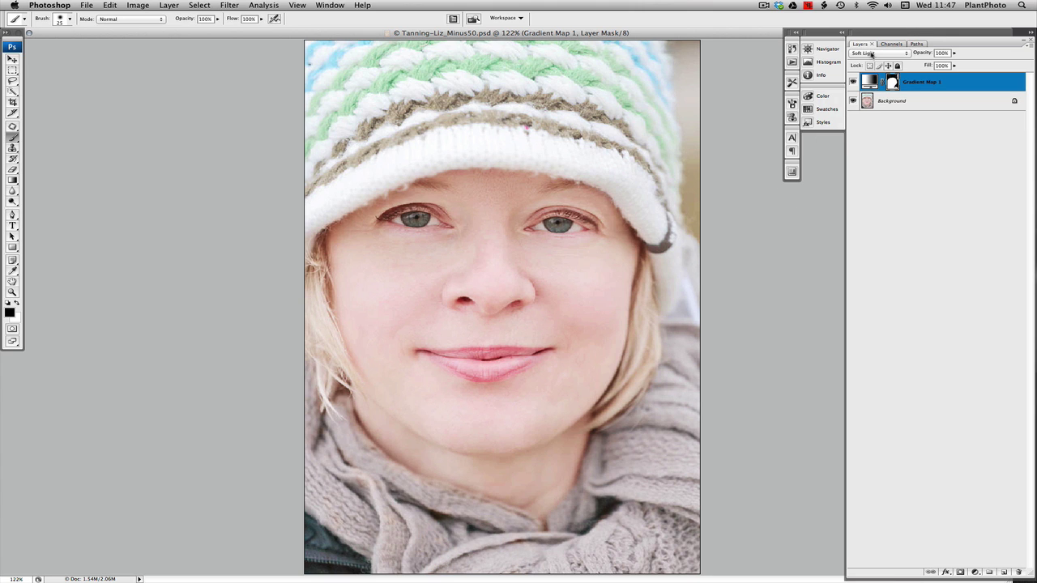
{"action": "left_click", "coordinate": [879, 52]}
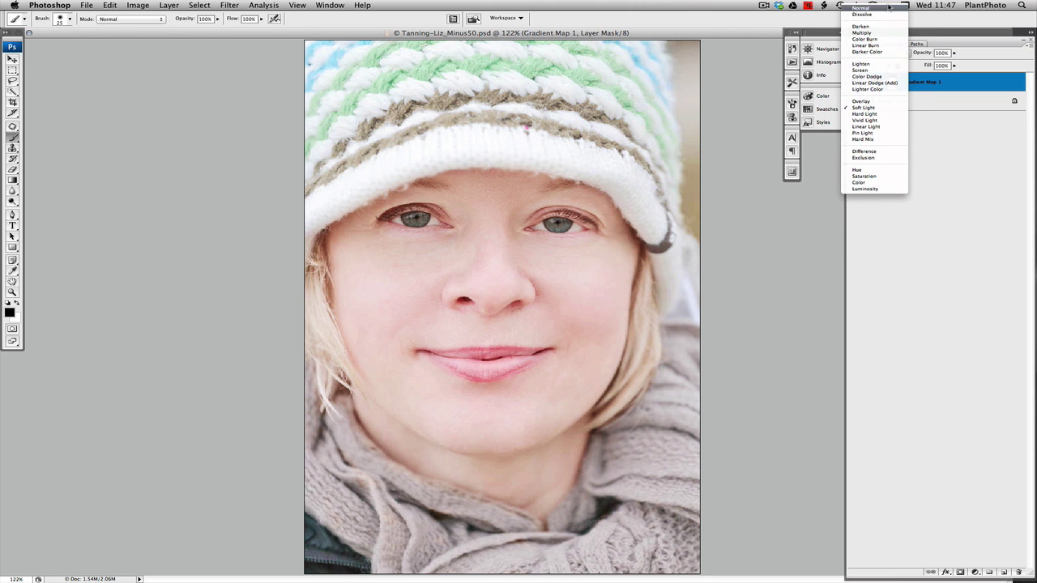
{"action": "left_click", "coordinate": [882, 9]}
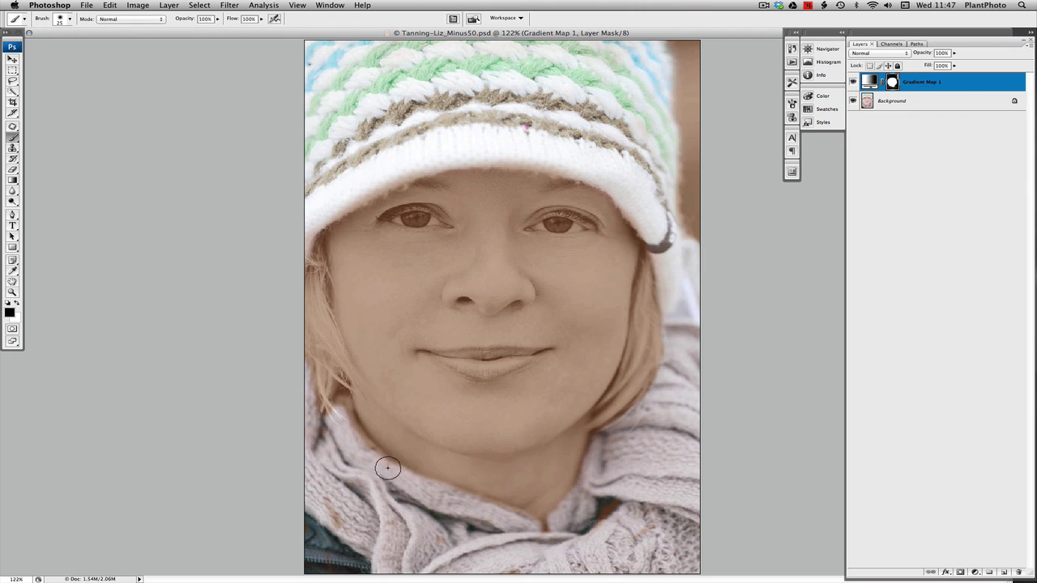
{"action": "mouse_move", "coordinate": [339, 406]}
{"action": "left_mouse_down"}
{"action": "mouse_move", "coordinate": [384, 473]}
{"action": "mouse_move", "coordinate": [368, 510]}
{"action": "mouse_move", "coordinate": [316, 534]}
{"action": "left_mouse_up"}
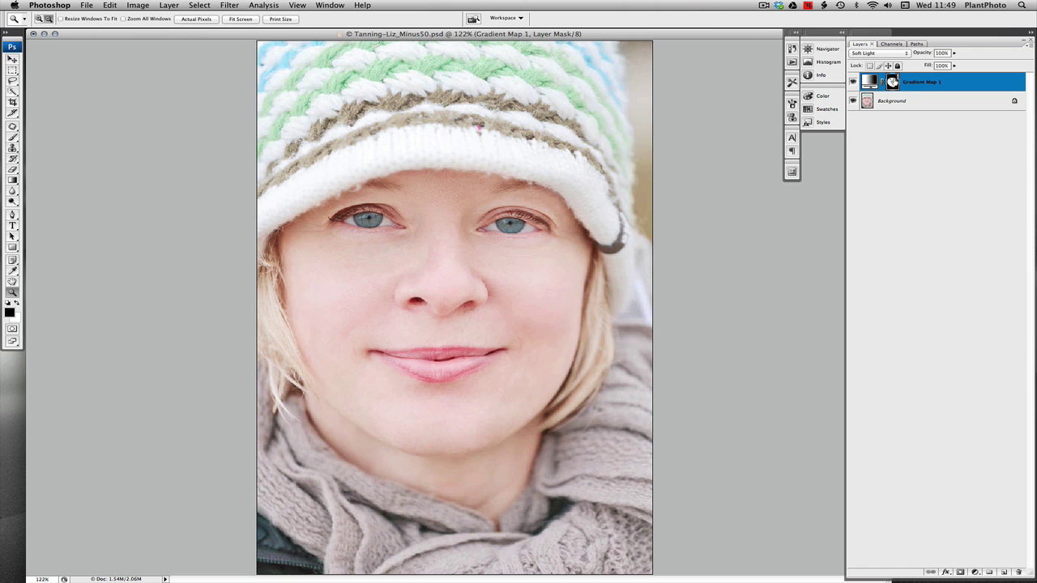
Show the layer mask alone, brush over the leftover grey streaks in the hat area, and return to the image
{"action": "left_click", "coordinate": [892, 82], "text": "alt"}
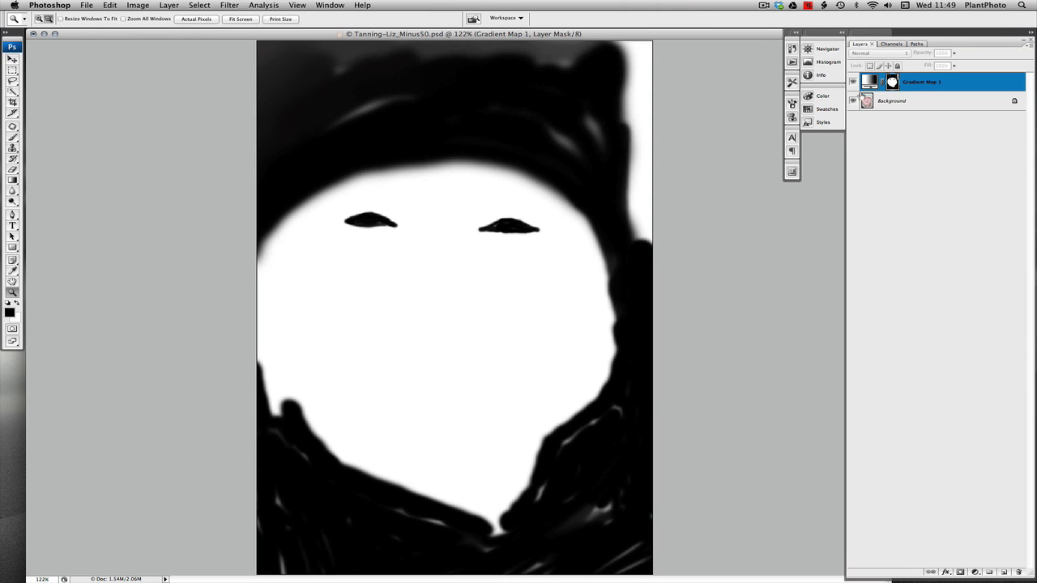
{"action": "key", "text": "b"}
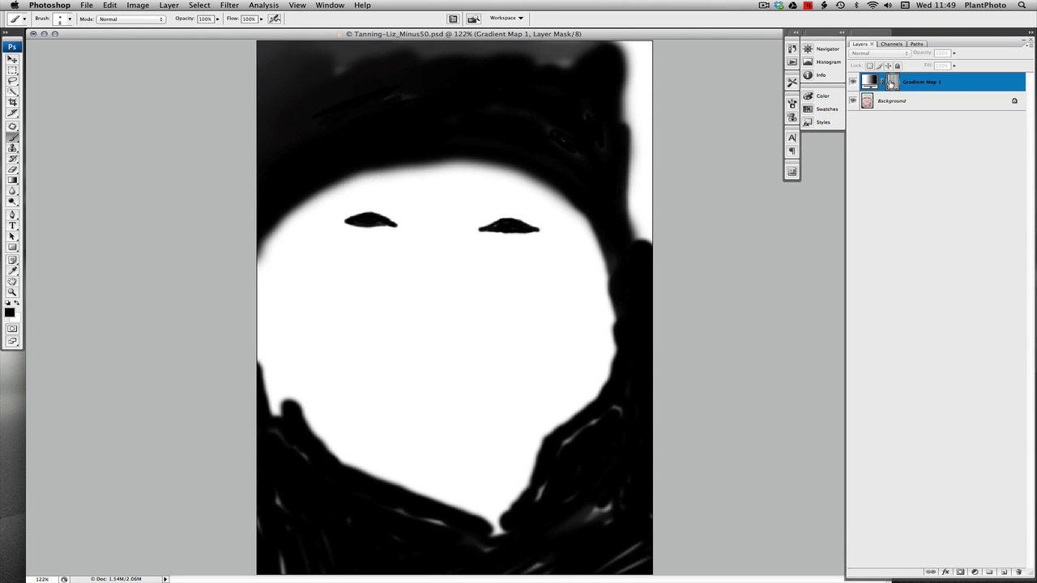
{"action": "left_click", "coordinate": [891, 82], "text": "alt"}
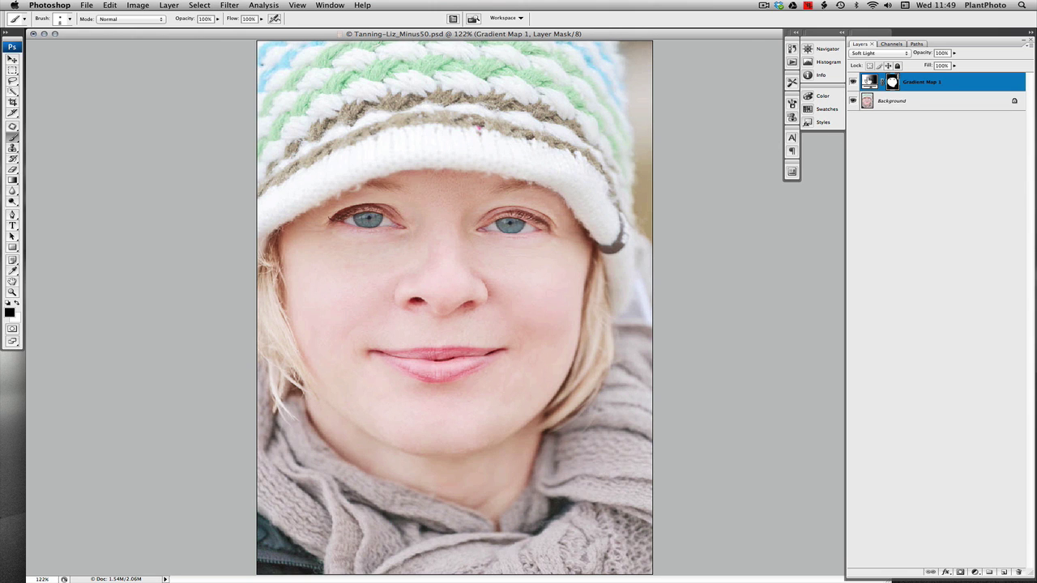
Compare the portrait with the masked Gradient Map 1 layer hidden and shown
{"action": "left_click", "coordinate": [852, 82]}
{"action": "left_click", "coordinate": [852, 83]}
{"action": "left_click", "coordinate": [852, 82]}
{"action": "left_click", "coordinate": [852, 82]}
{"action": "left_click", "coordinate": [852, 83]}
{"action": "left_click", "coordinate": [852, 83]}
{"action": "left_click", "coordinate": [852, 82]}
{"action": "left_click", "coordinate": [852, 82]}
{"action": "left_click", "coordinate": [852, 83]}
{"action": "left_click", "coordinate": [853, 83]}
{"action": "left_click", "coordinate": [852, 83]}
{"action": "left_click", "coordinate": [853, 83]}
Enlarge the brush to 35 px and set the foreground color to a neutral mid-grey with lightness 52
{"action": "key", "text": "bracketright"}
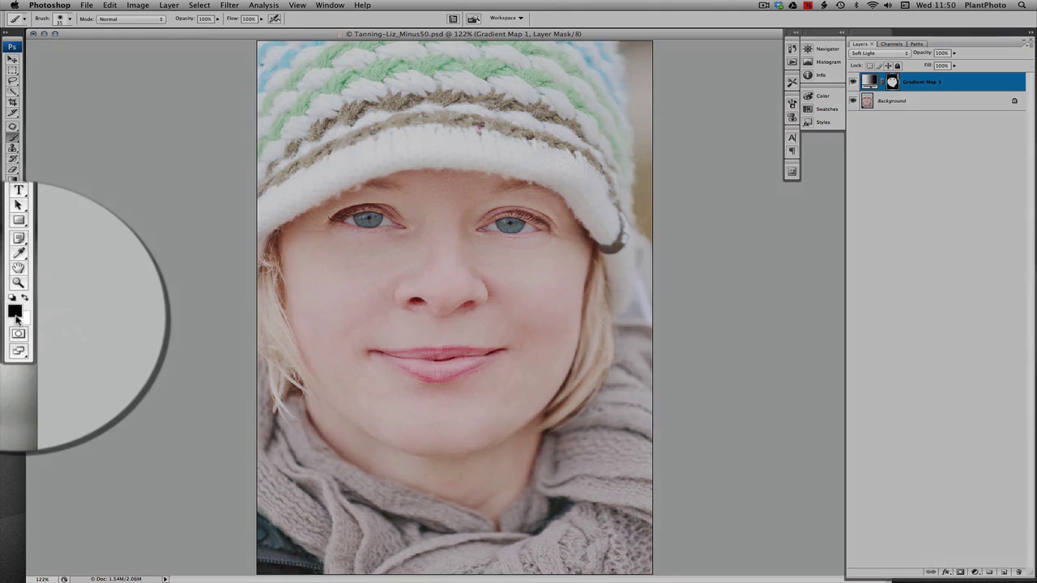
{"action": "left_click", "coordinate": [9, 312]}
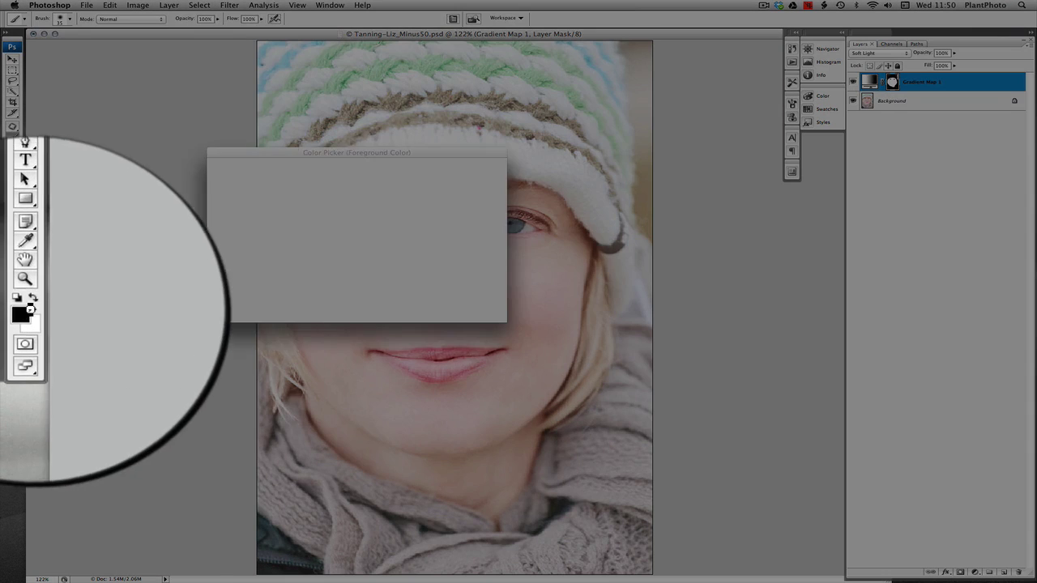
{"action": "left_click", "coordinate": [214, 240]}
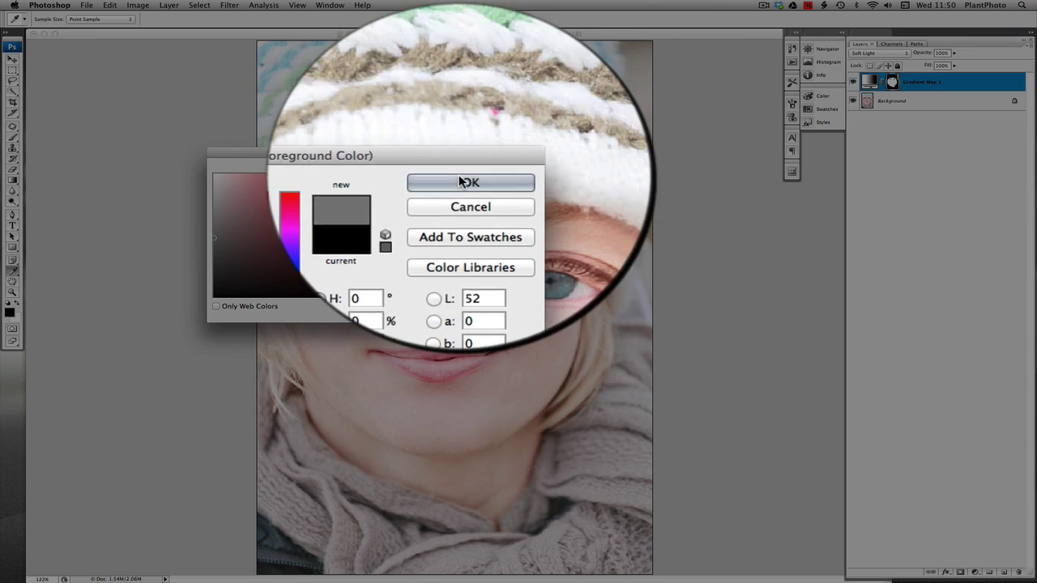
{"action": "left_click", "coordinate": [465, 167]}
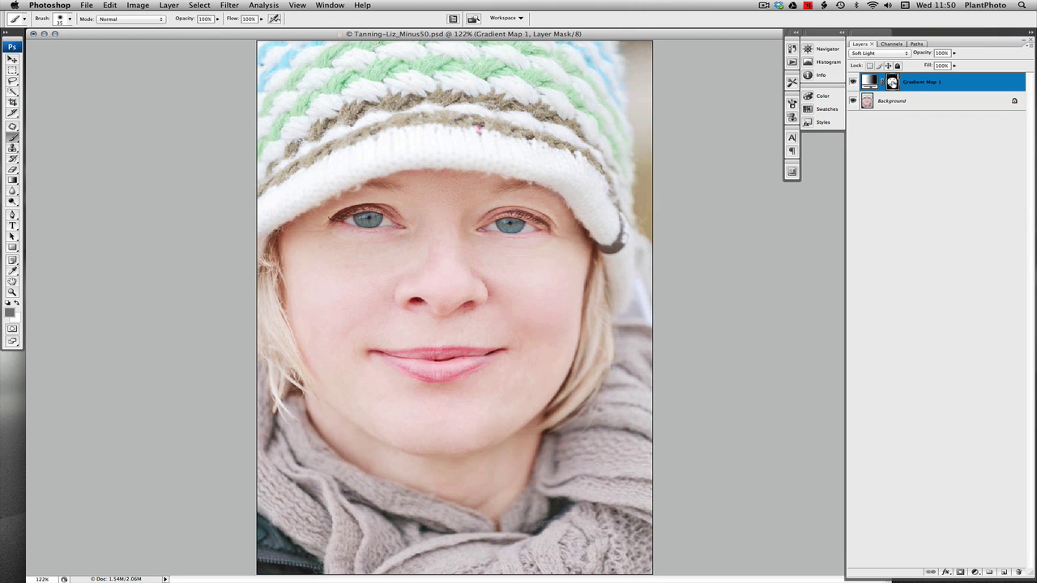
Paint grey on the mask over the hair on both sides of the face and check it in mask and image views
{"action": "key", "text": "alt+backslash"}
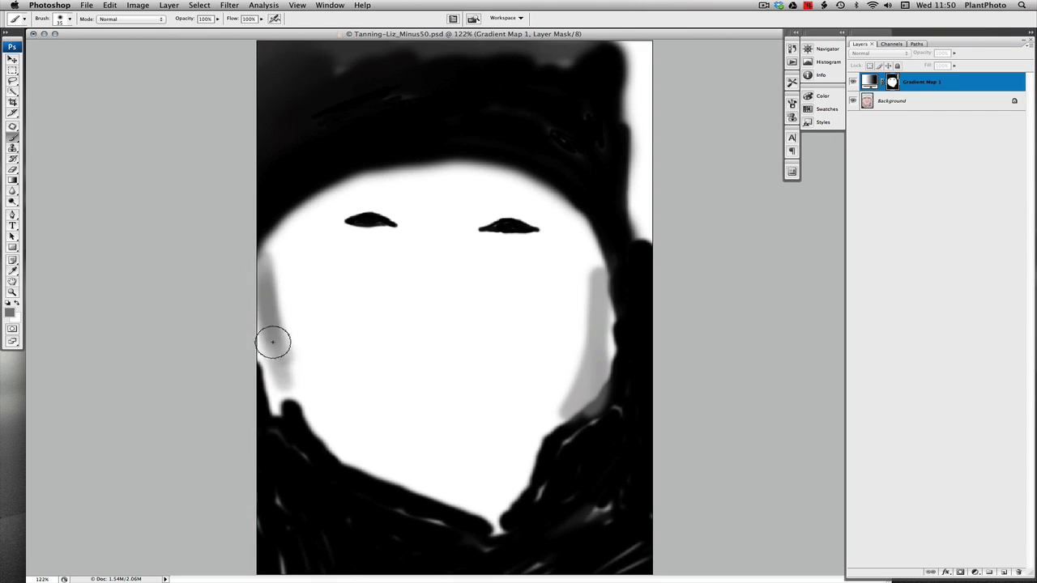
{"action": "left_click_drag", "start_coordinate": [272, 392], "coordinate": [260, 281]}
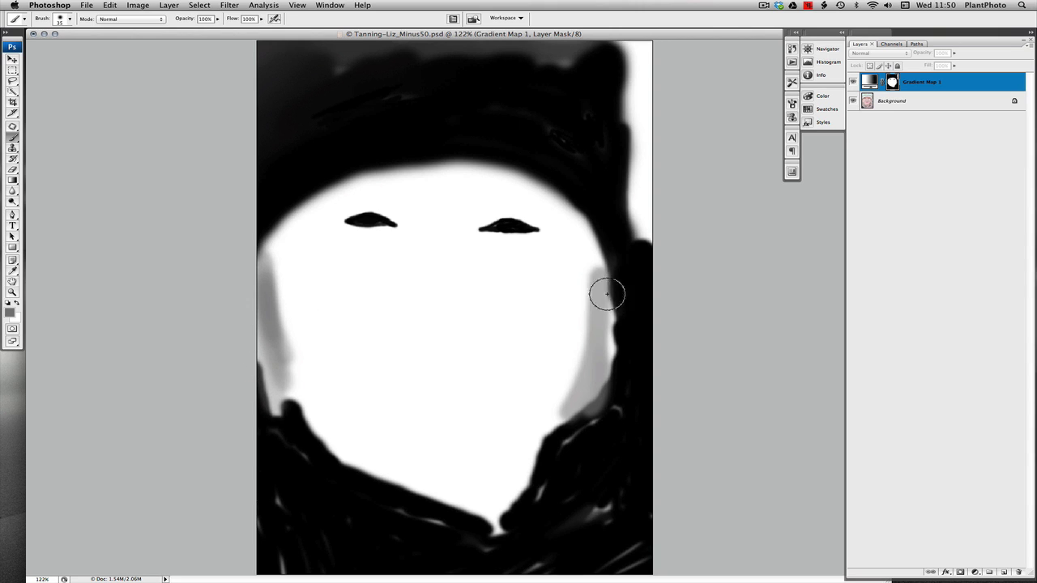
{"action": "mouse_move", "coordinate": [607, 294]}
{"action": "left_mouse_down"}
{"action": "mouse_move", "coordinate": [597, 375]}
{"action": "mouse_move", "coordinate": [604, 340]}
{"action": "left_mouse_up"}
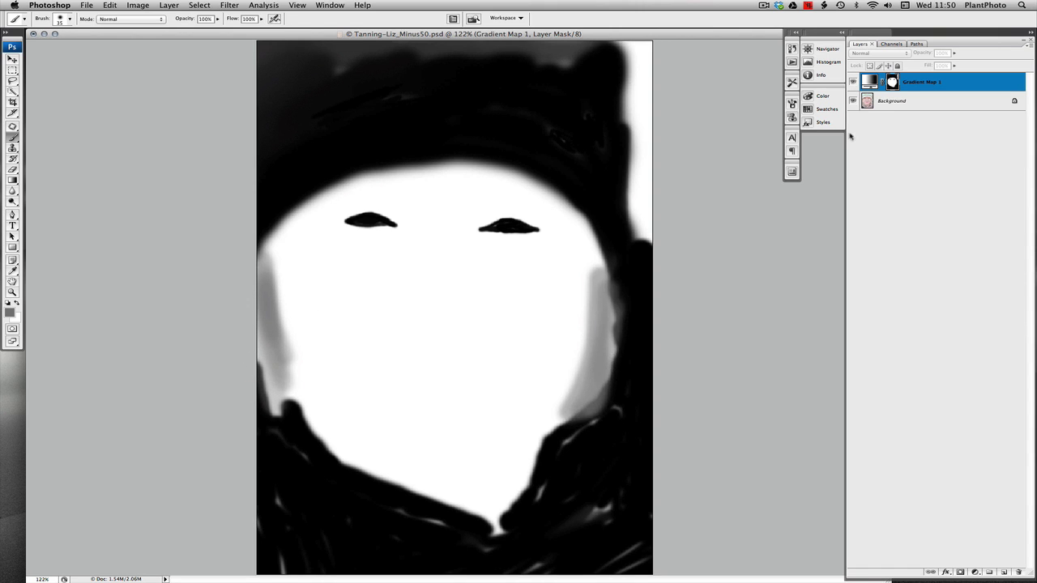
{"action": "left_click", "coordinate": [891, 83], "text": "alt"}
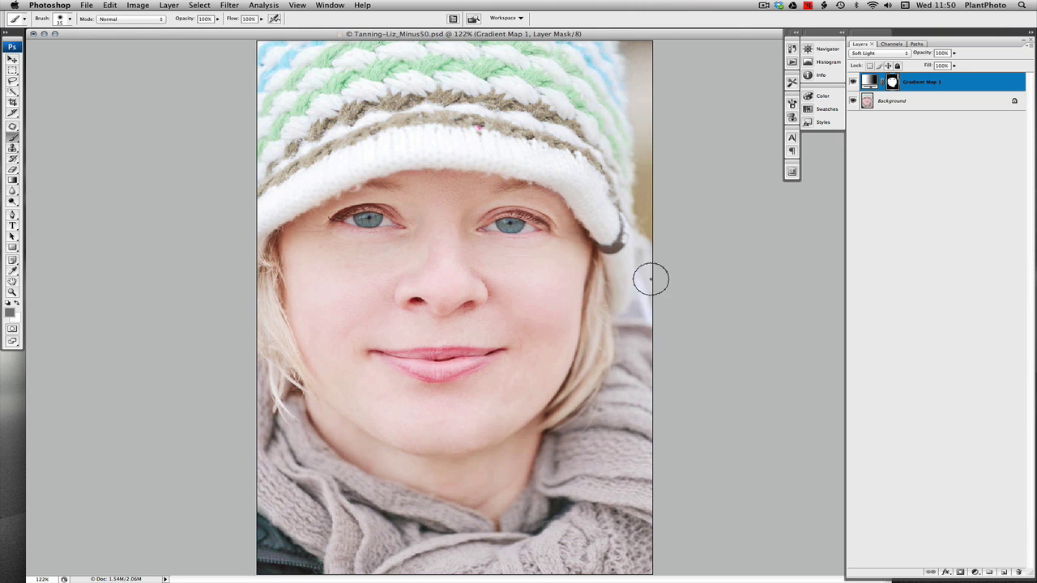
{"action": "left_click", "coordinate": [891, 82], "text": "alt"}
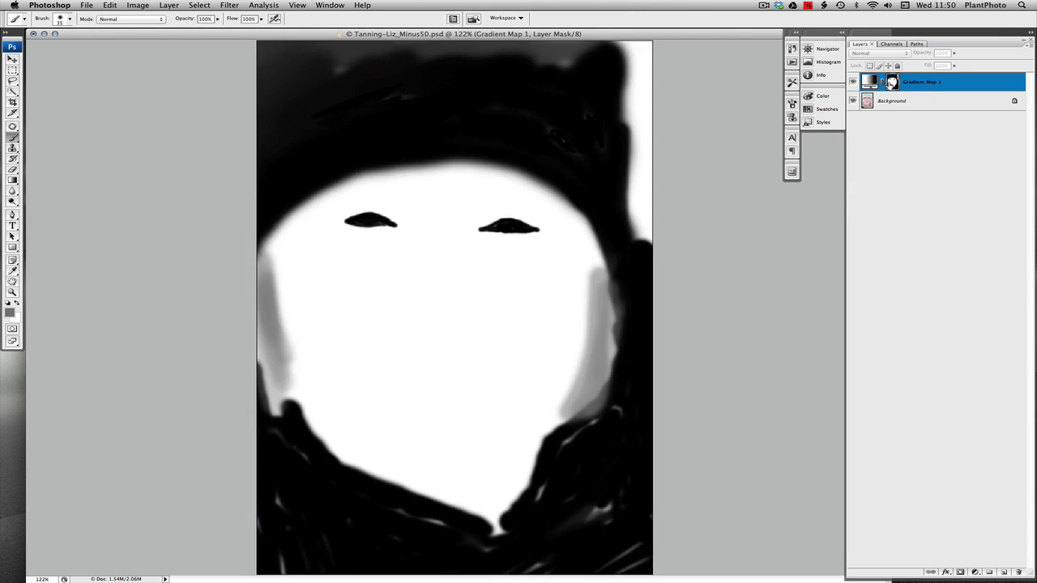
{"action": "left_click", "coordinate": [892, 82], "text": "alt"}
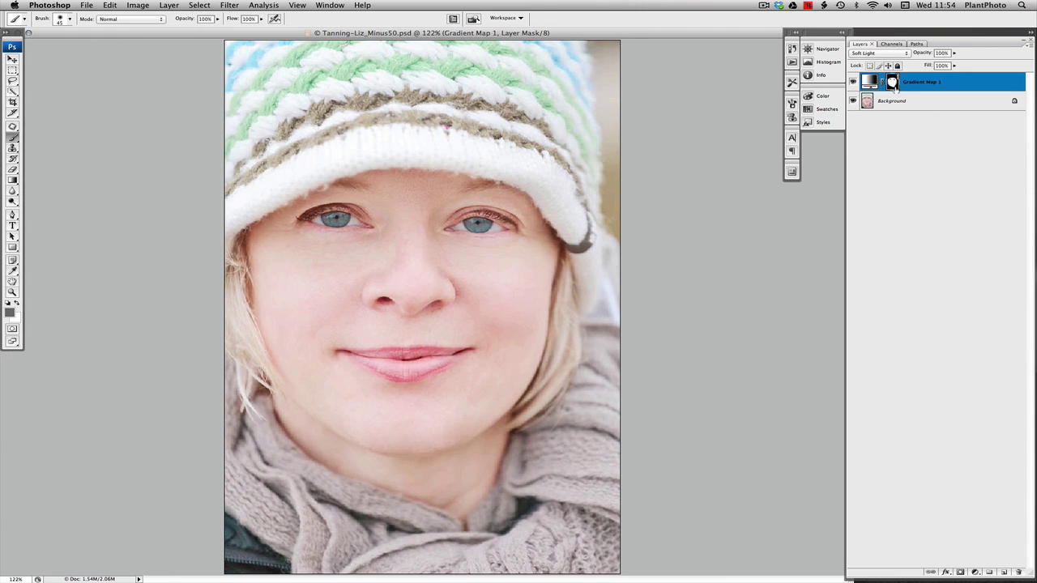
Show the layer mask alone and soften its edges with a small-radius Gaussian Blur
{"action": "left_click", "coordinate": [892, 82], "text": "alt"}
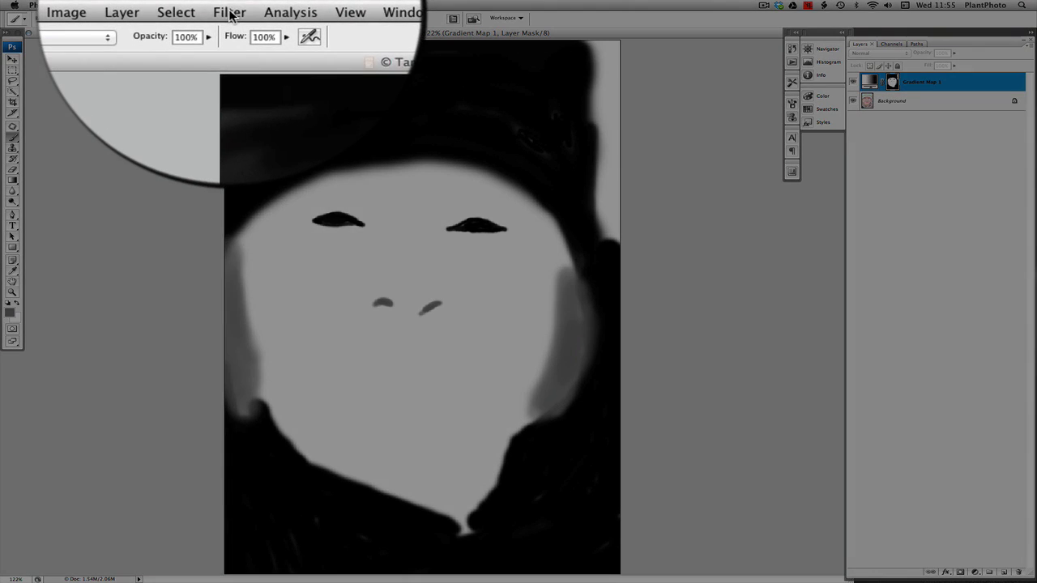
{"action": "left_click", "coordinate": [228, 5]}
{"action": "mouse_move", "coordinate": [259, 104]}
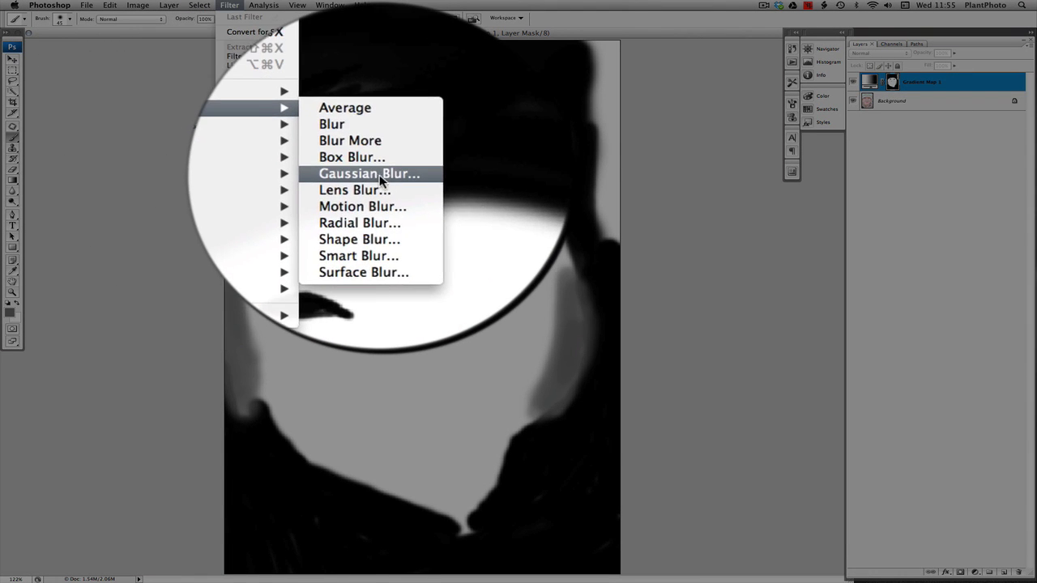
{"action": "left_click", "coordinate": [393, 151]}
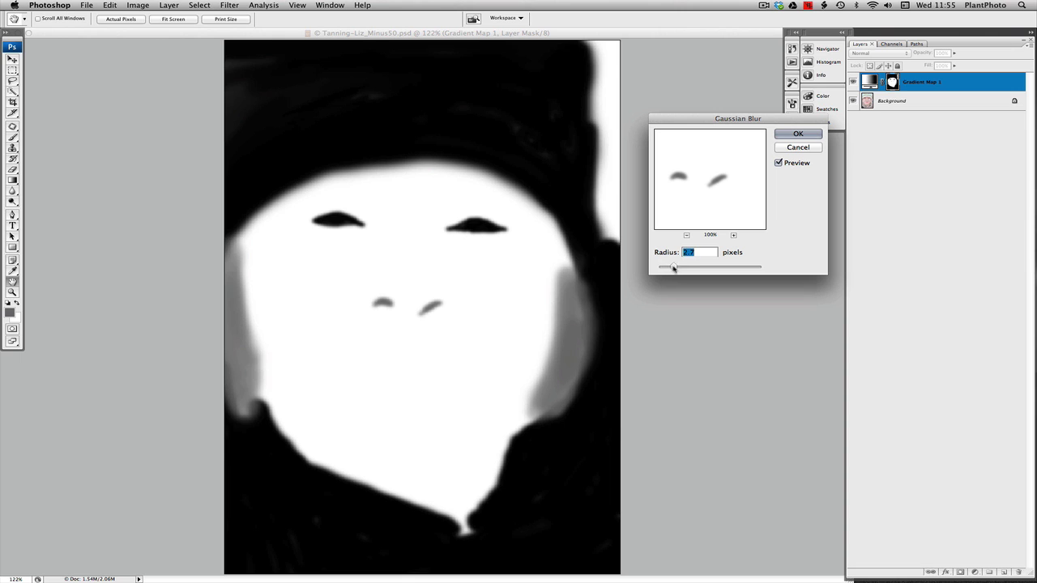
{"action": "left_click_drag", "start_coordinate": [673, 268], "coordinate": [670, 267]}
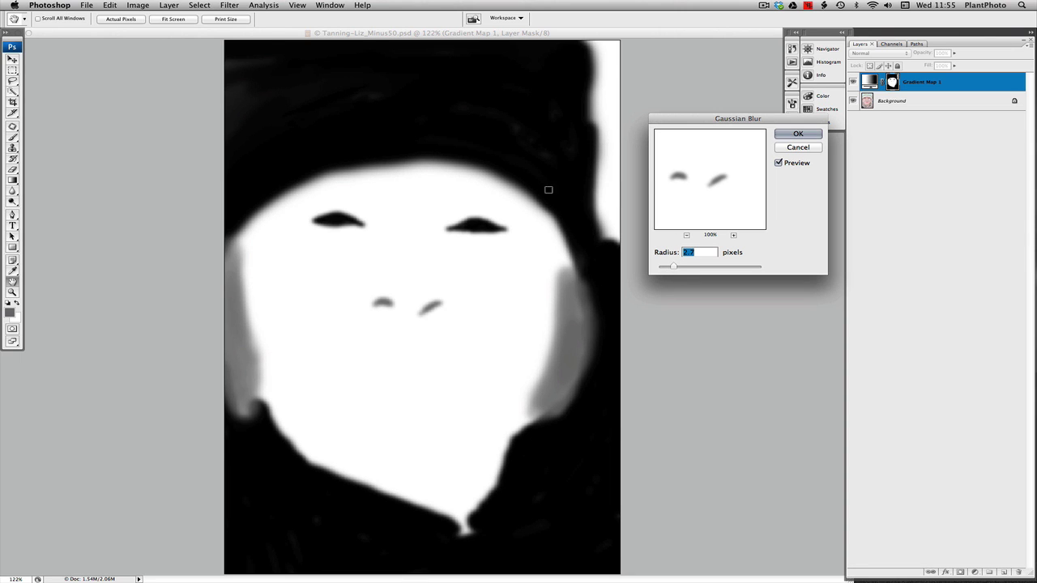
{"action": "left_click", "coordinate": [797, 135]}
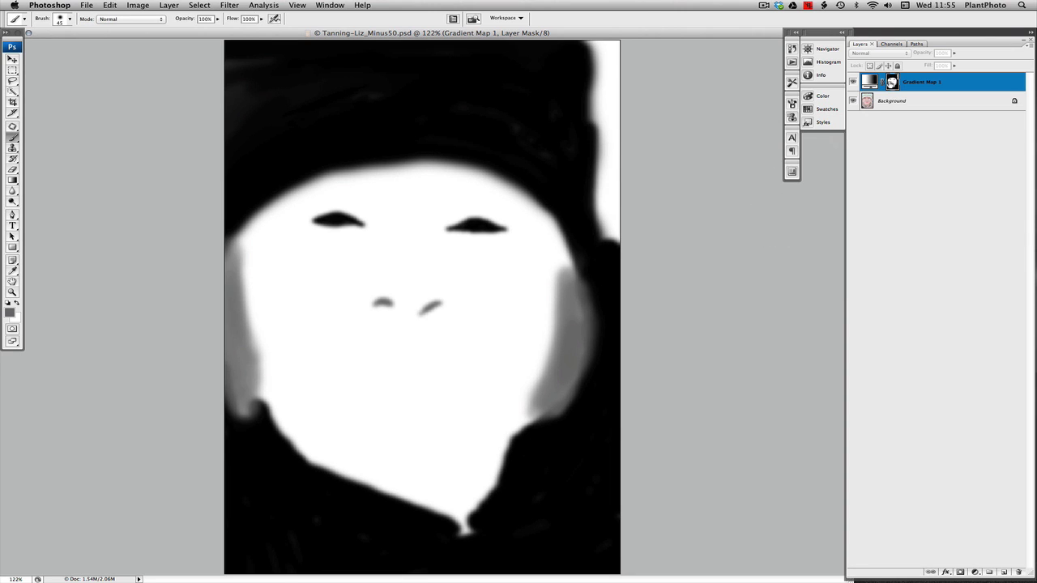
Return from the mask view to the image and compare the portrait with the Gradient Map 1 layer hidden and shown
{"action": "left_click", "coordinate": [892, 84], "text": "alt"}
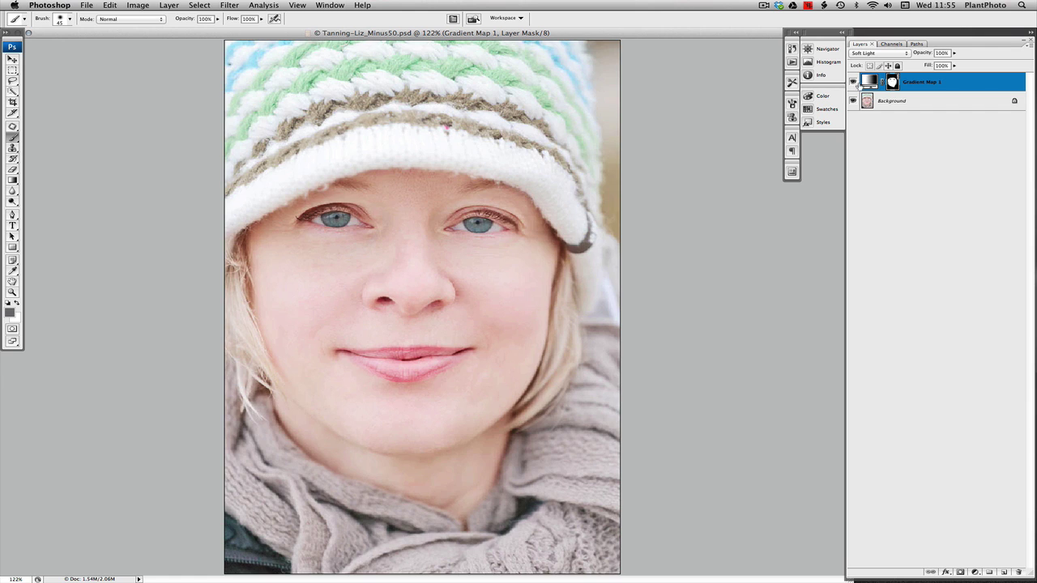
{"action": "left_click", "coordinate": [852, 82]}
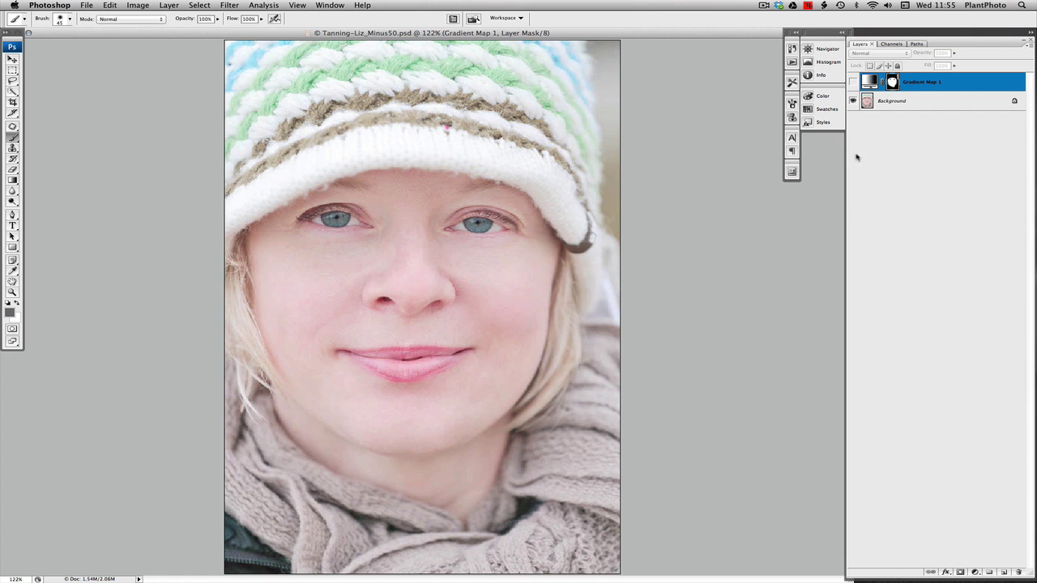
{"action": "left_click", "coordinate": [852, 83]}
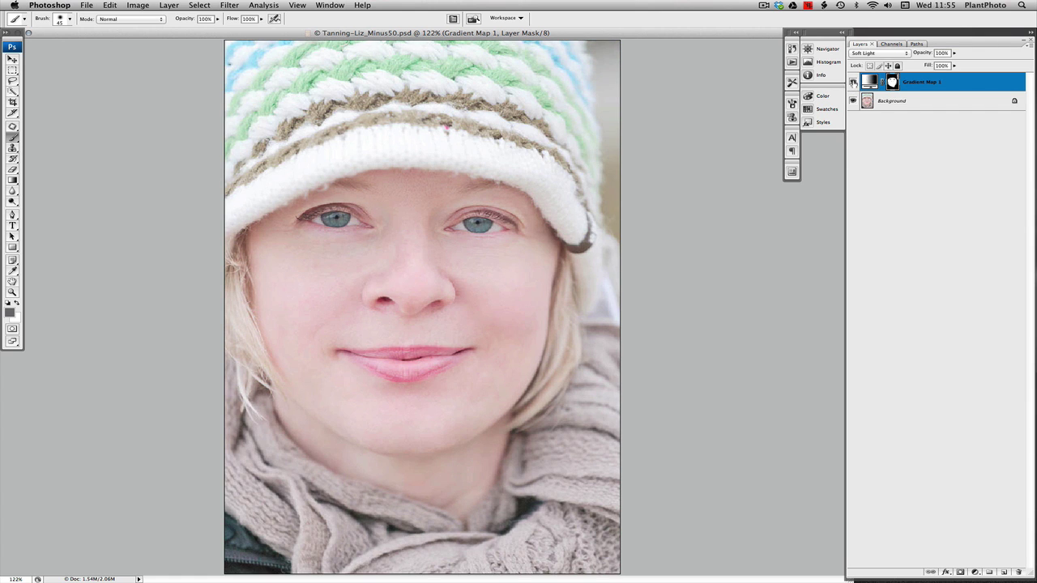
{"action": "left_click", "coordinate": [852, 83]}
{"action": "left_click", "coordinate": [852, 82]}
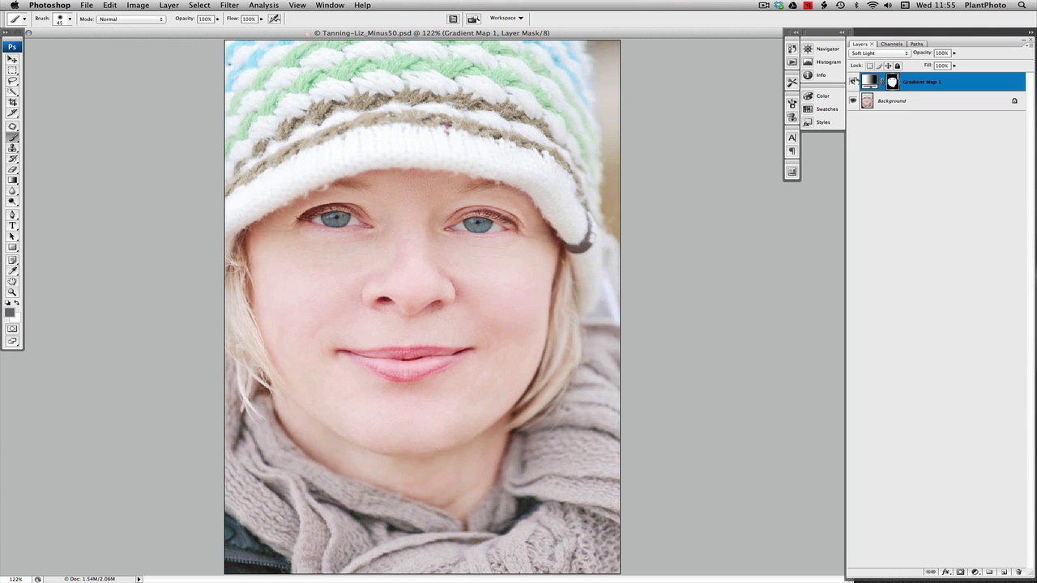
{"action": "left_click", "coordinate": [852, 83]}
{"action": "left_click", "coordinate": [852, 82]}
Try a lower opacity for the Gradient Map 1 layer and inspect its gradient's color stops in the Gradient Editor
{"action": "left_click", "coordinate": [954, 53]}
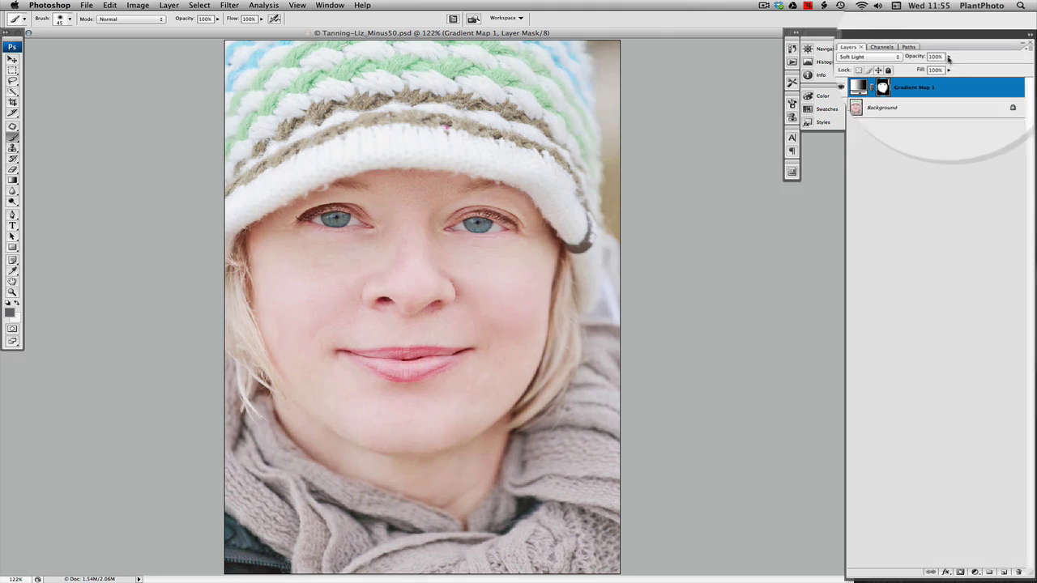
{"action": "left_click_drag", "start_coordinate": [953, 61], "coordinate": [926, 64]}
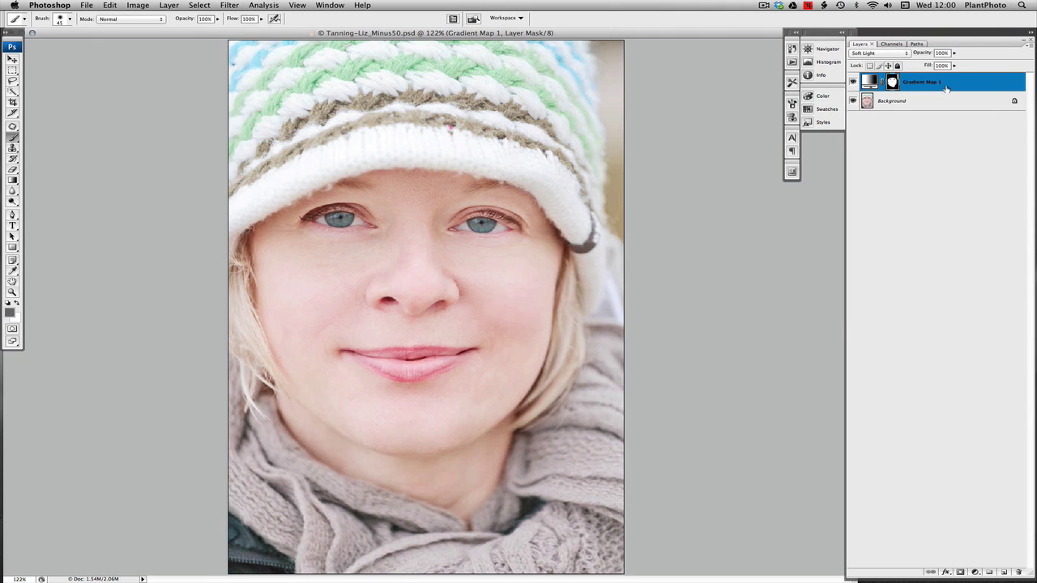
{"action": "double_click", "coordinate": [954, 84]}
{"action": "left_click", "coordinate": [951, 113]}
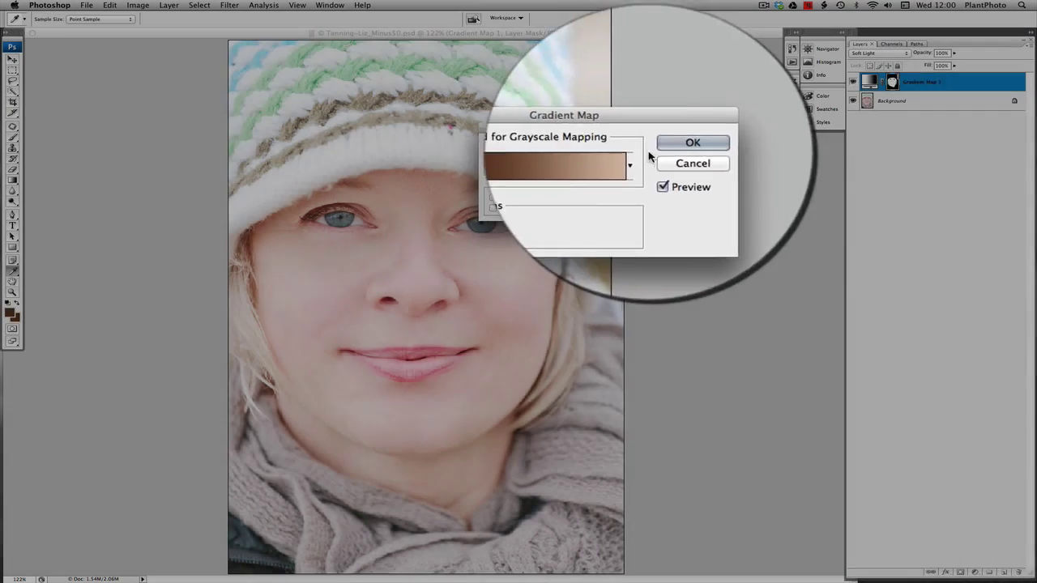
{"action": "left_click", "coordinate": [596, 168]}
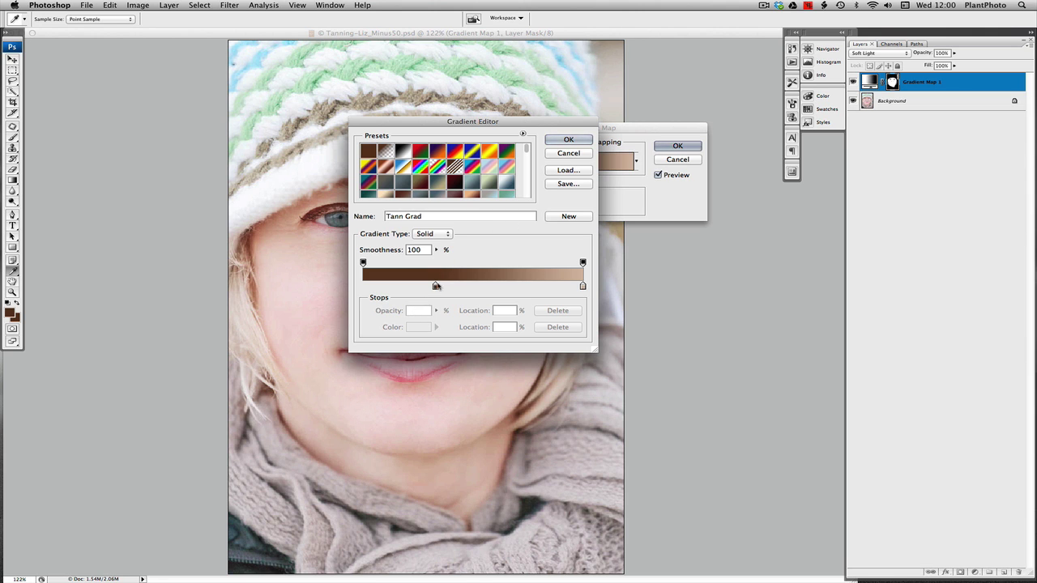
{"action": "left_click", "coordinate": [562, 156]}
{"action": "left_click", "coordinate": [689, 159]}
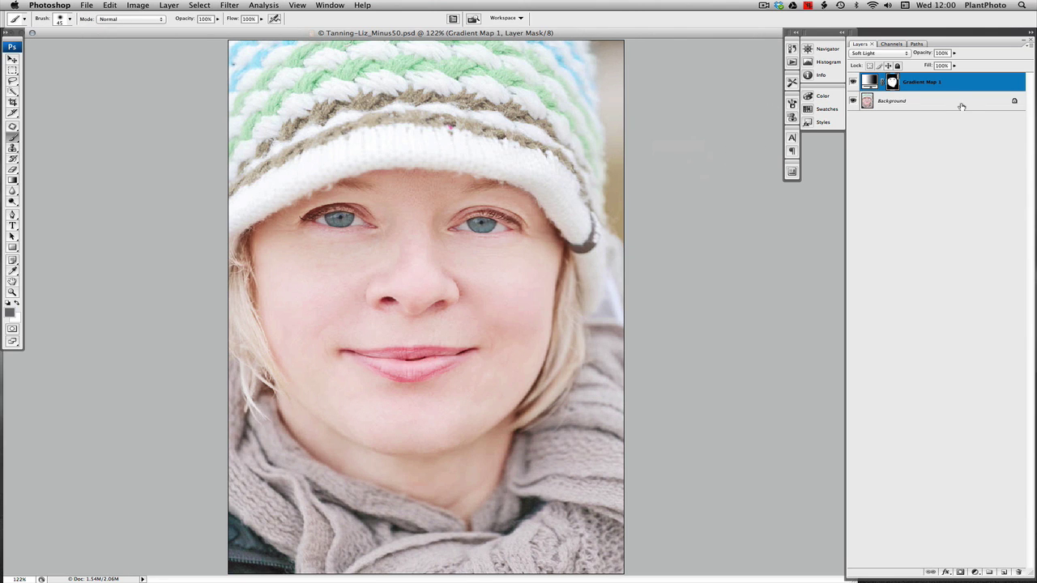
Duplicate the Gradient Map 1 layer and place the copy directly beneath the original
{"action": "key", "text": "ctrl+j"}
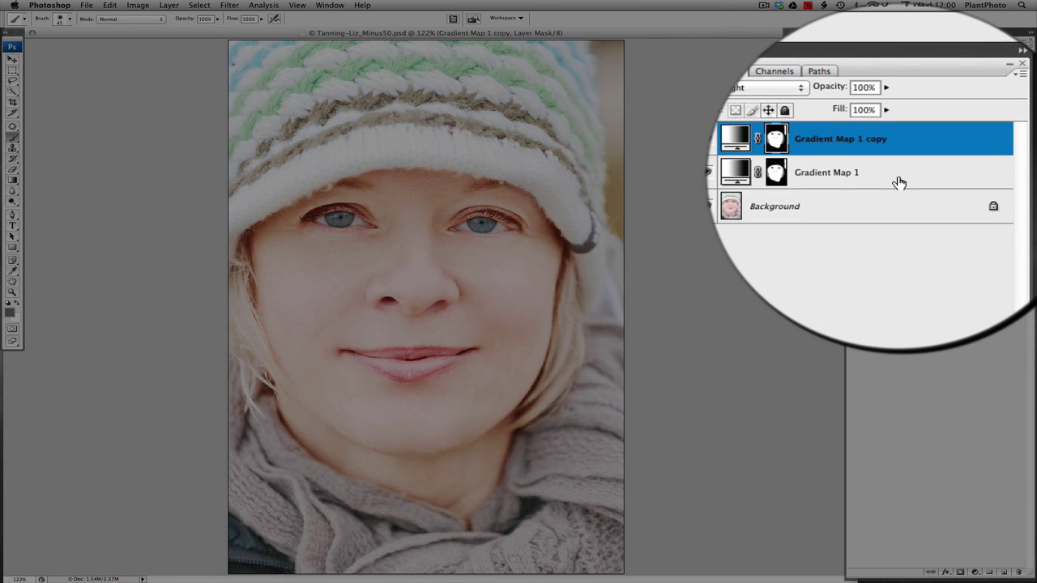
{"action": "left_click_drag", "start_coordinate": [851, 156], "coordinate": [853, 183]}
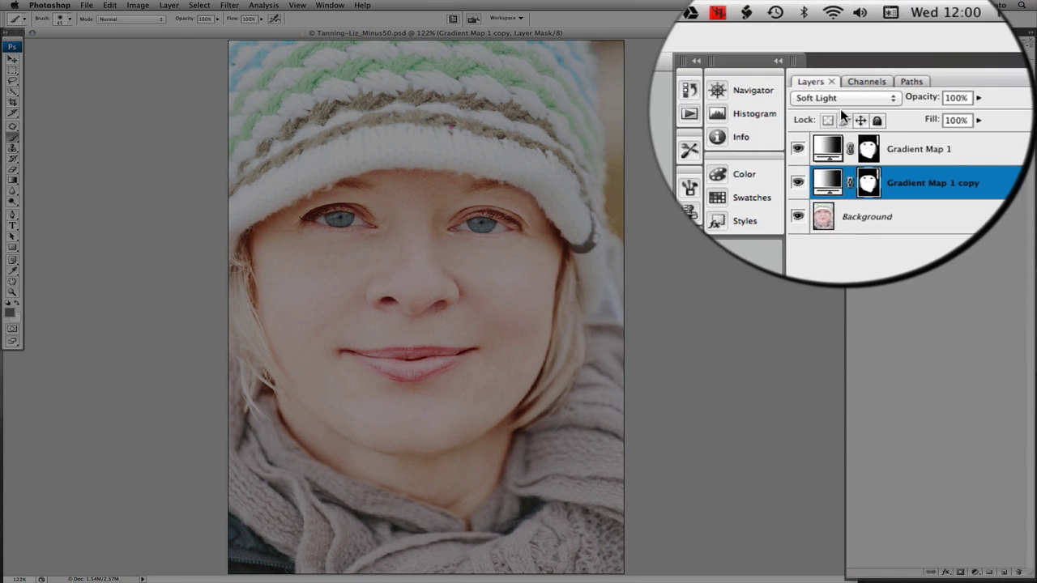
Set the gradient map copy's blend mode to Multiply and reduce its opacity to 17%
{"action": "left_click", "coordinate": [840, 97]}
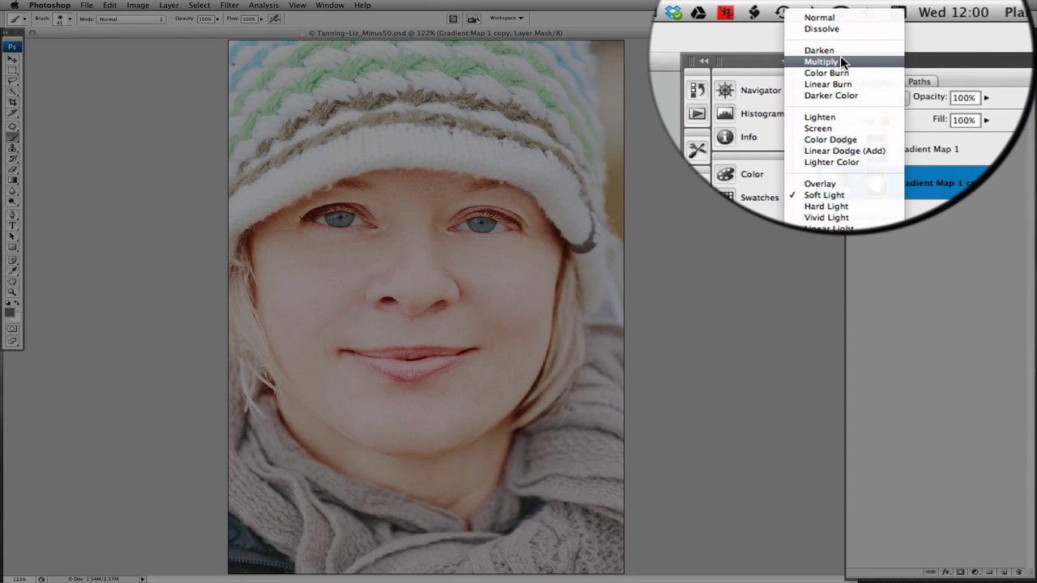
{"action": "left_click", "coordinate": [873, 34]}
{"action": "left_click", "coordinate": [954, 55]}
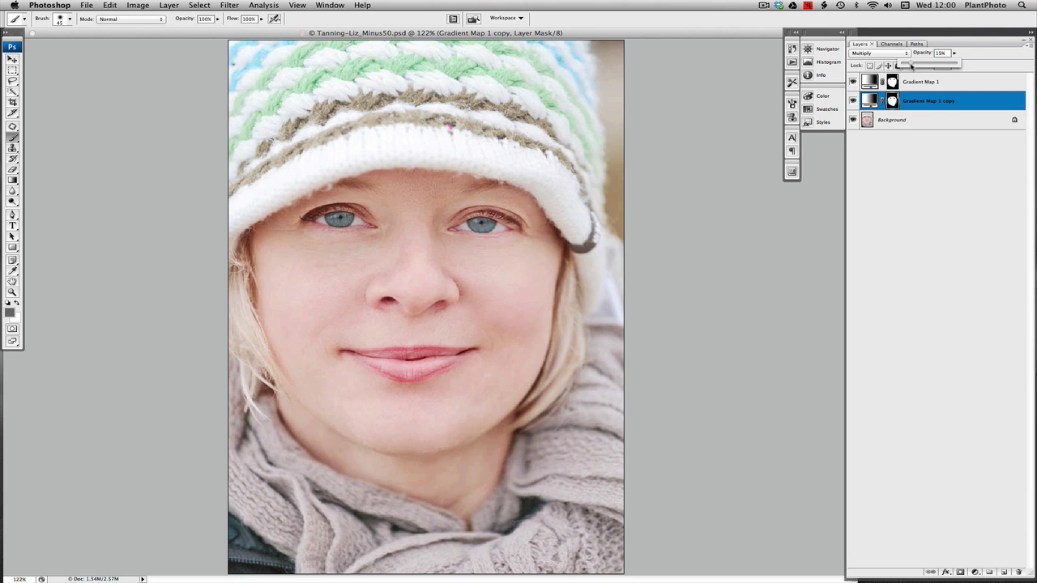
Compare the portrait with the Multiply gradient map copy hidden and shown
{"action": "left_click", "coordinate": [852, 100]}
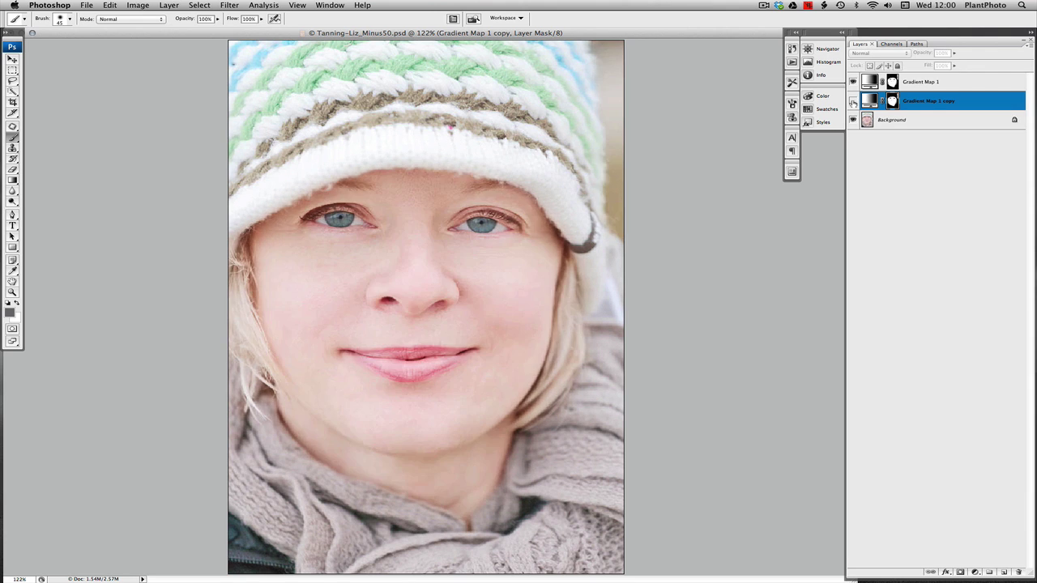
{"action": "left_click", "coordinate": [853, 100]}
{"action": "left_click", "coordinate": [852, 100]}
{"action": "left_click", "coordinate": [852, 100]}
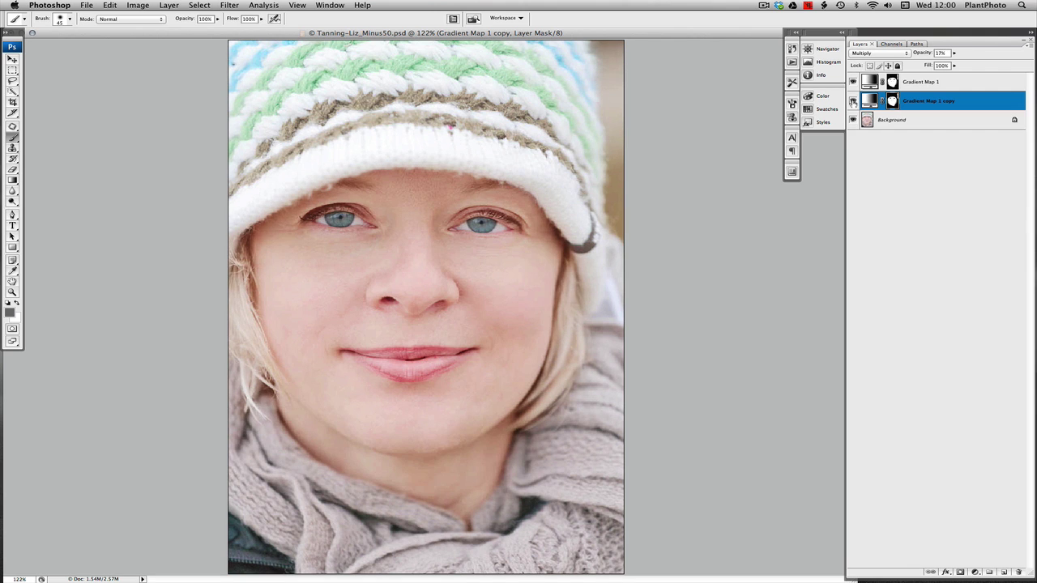
{"action": "left_click", "coordinate": [852, 101]}
{"action": "left_click", "coordinate": [852, 100]}
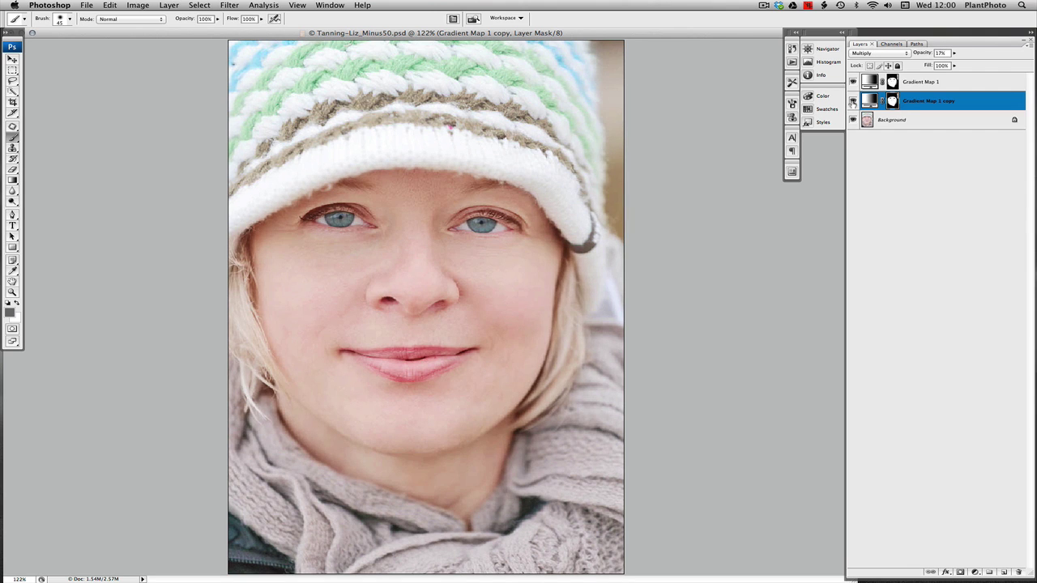